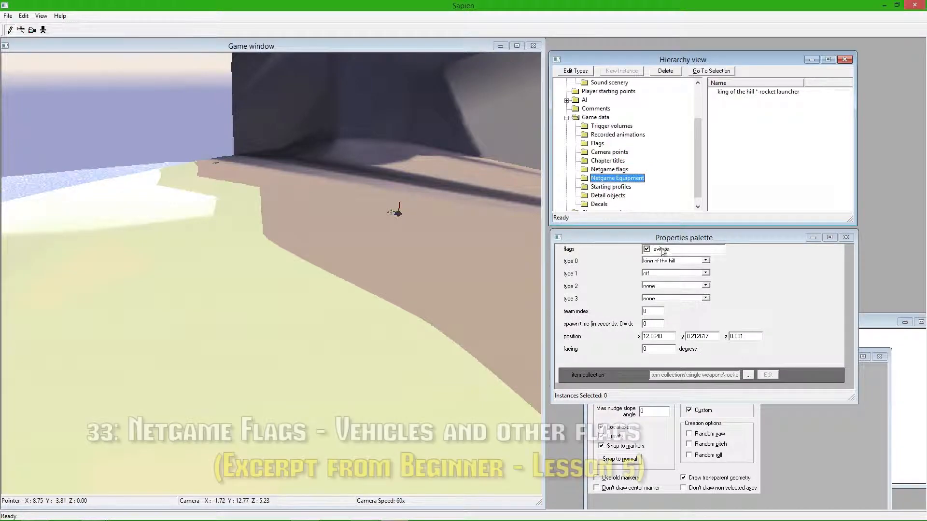
Place a new netgame flag on the sand and open its type options
middle_drag(456, 234, 458, 233)
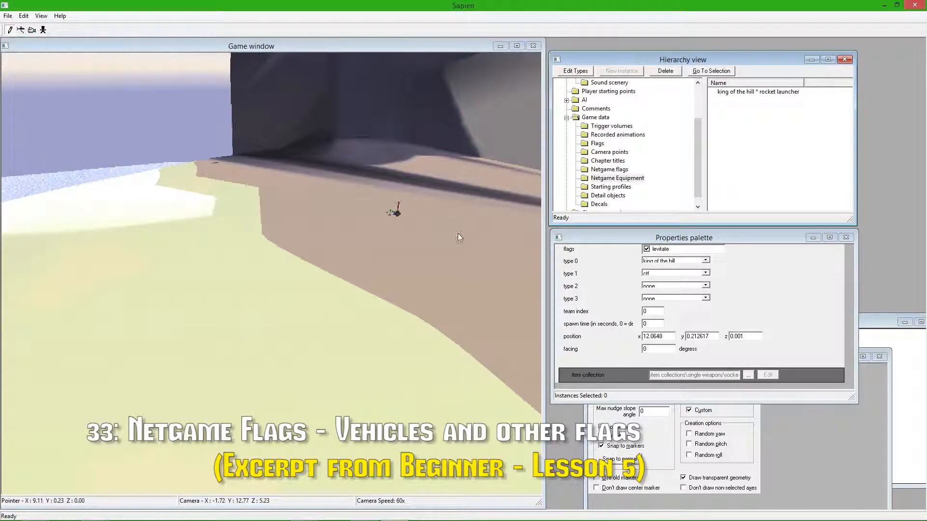
click(610, 169)
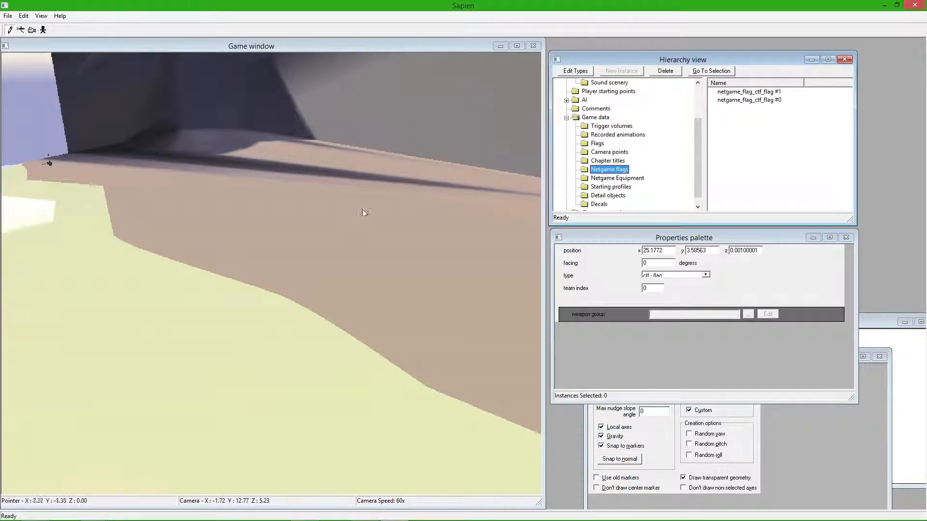
right_click(358, 175)
click(688, 276)
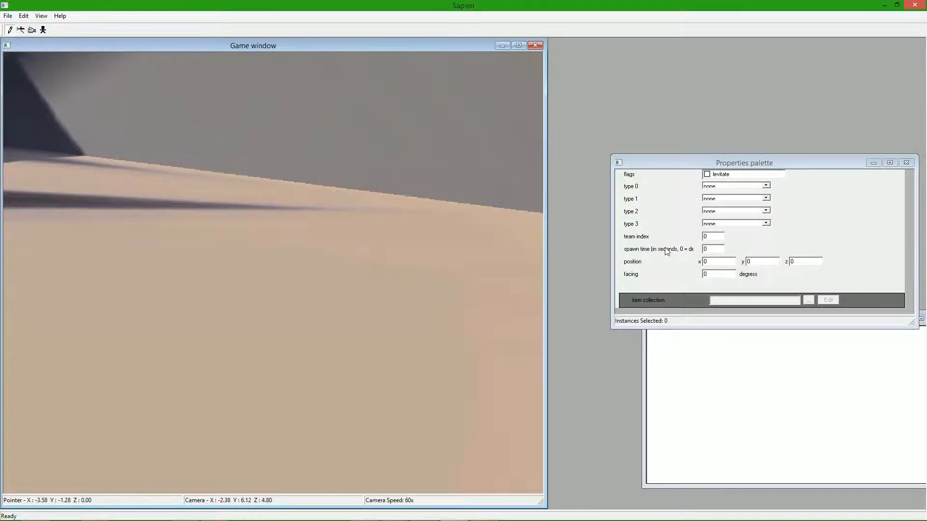
Rearrange the windows so the Game window stands alone and the Hierarchy view sits beside it, overlapping the Properties palette
drag(658, 163, 647, 83)
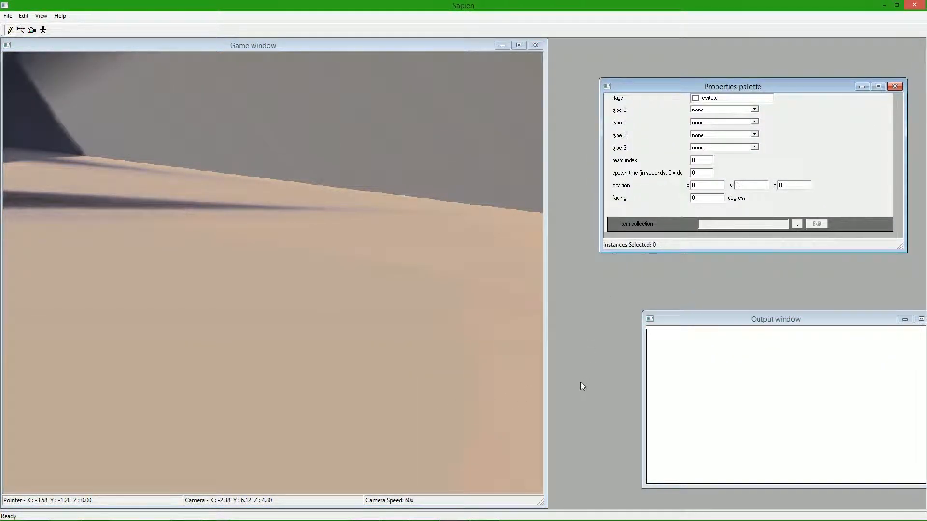
drag(415, 46, 621, 108)
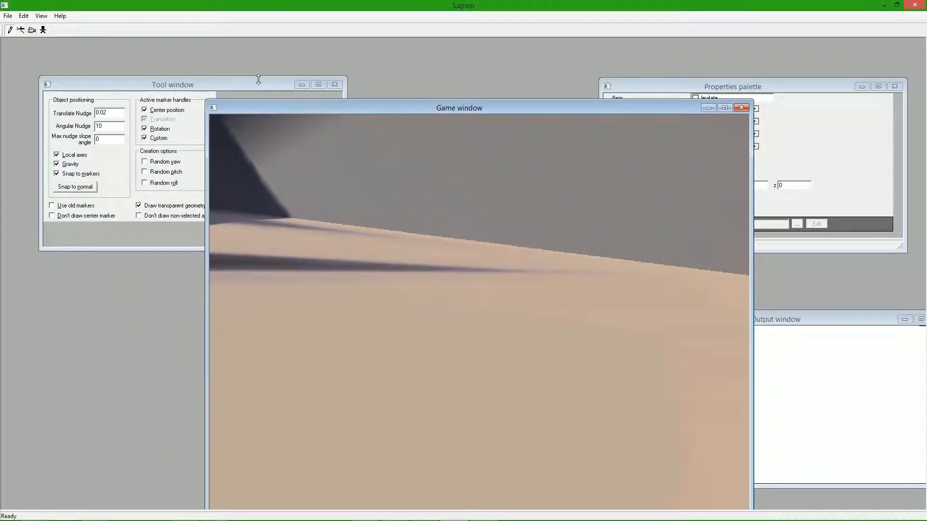
drag(349, 109, 322, 310)
drag(411, 151, 804, 155)
drag(545, 307, 371, 48)
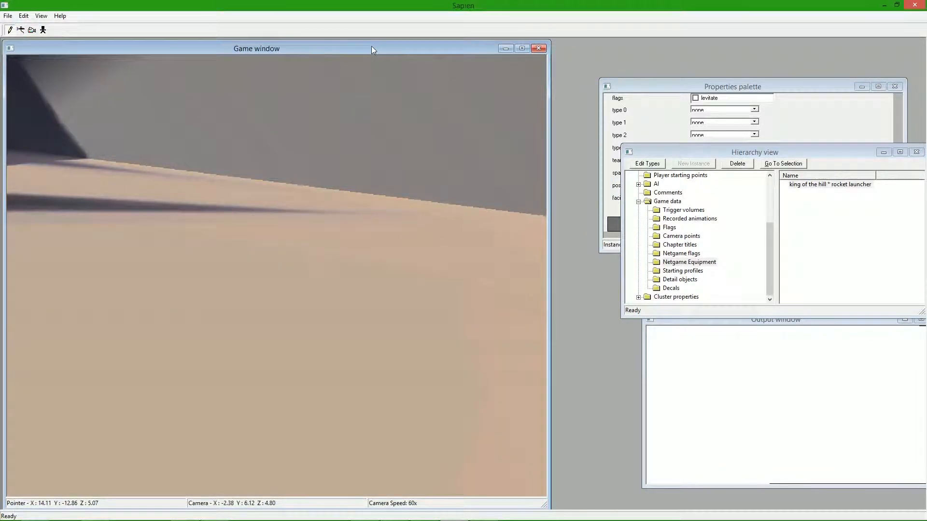
drag(697, 154, 656, 167)
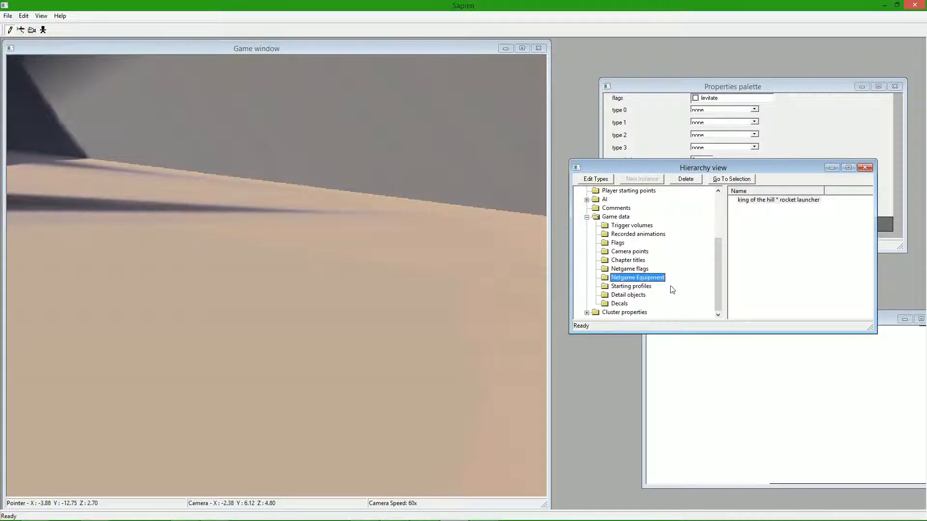
Place another netgame flag on the sand in front of the existing ones and set its type to ctf - vehicle
click(632, 269)
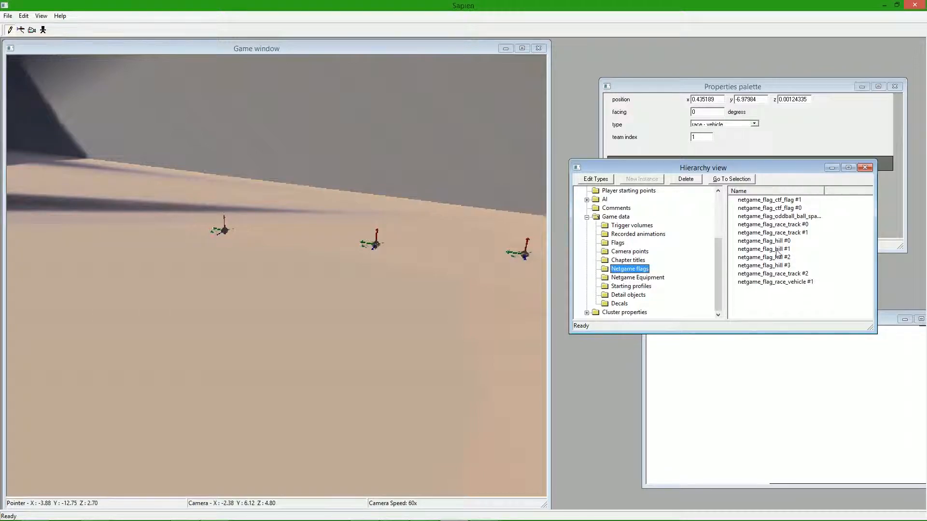
click(756, 283)
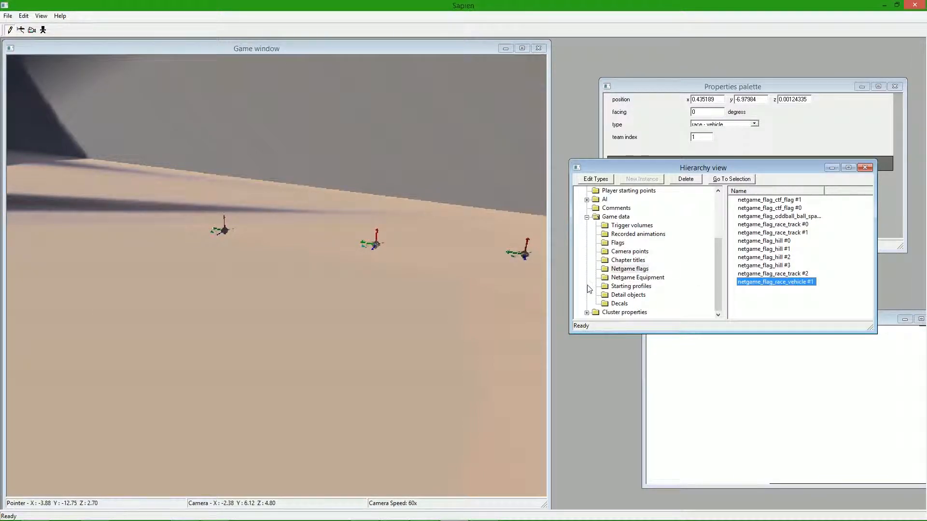
right_click(343, 314)
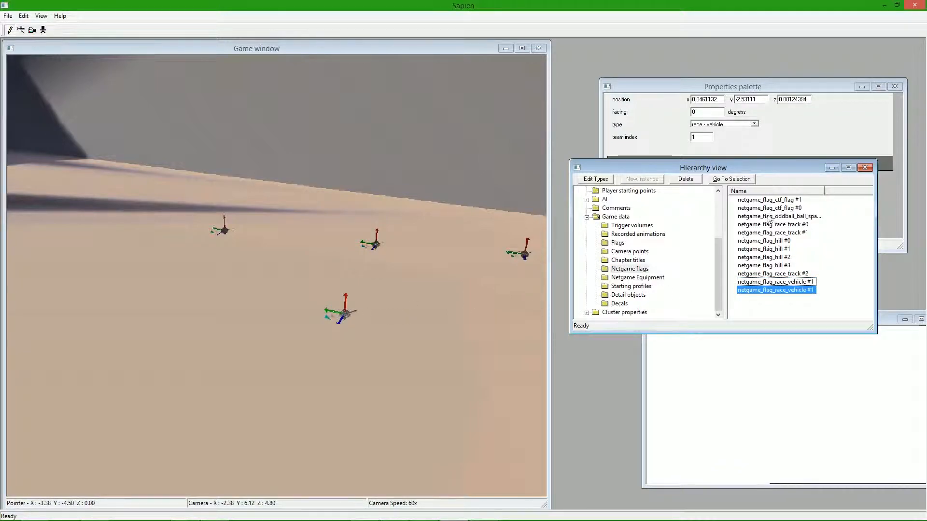
click(744, 125)
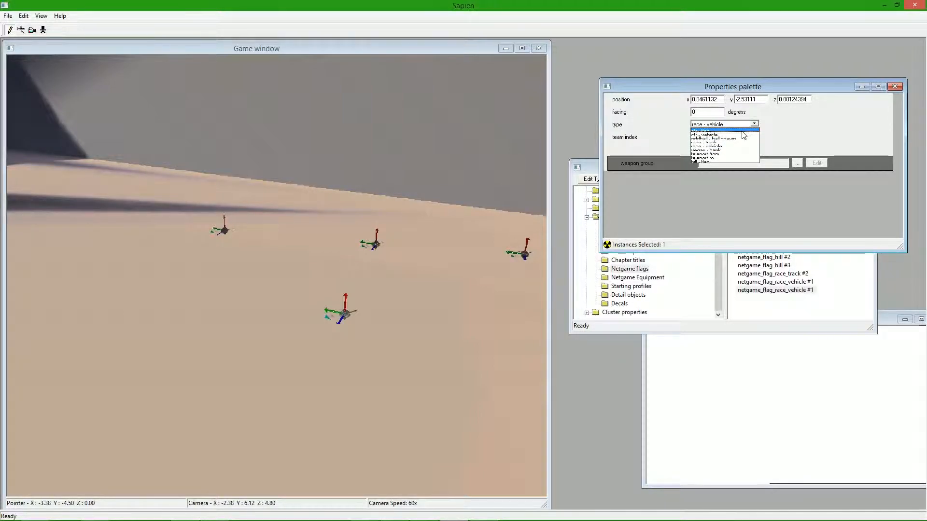
click(727, 134)
Delete the ctf vehicle netgame flag from the scenario
click(778, 291)
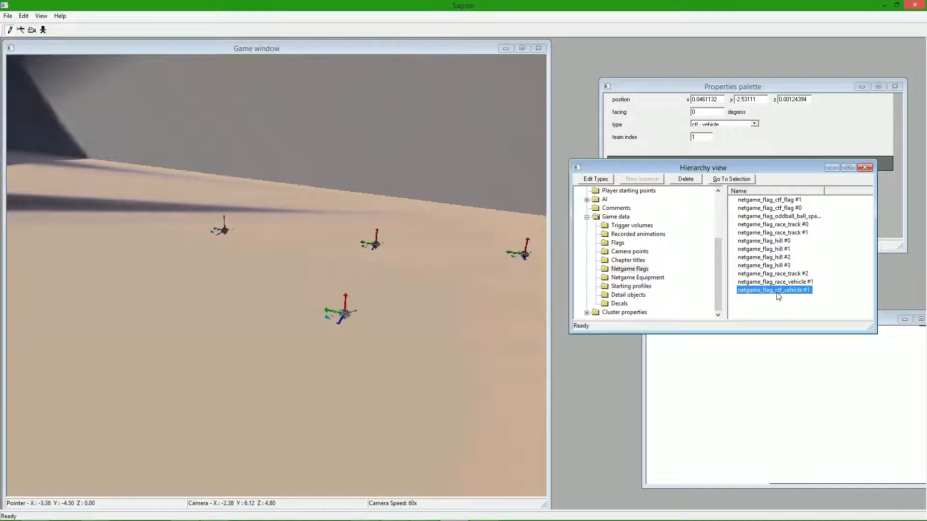
click(686, 179)
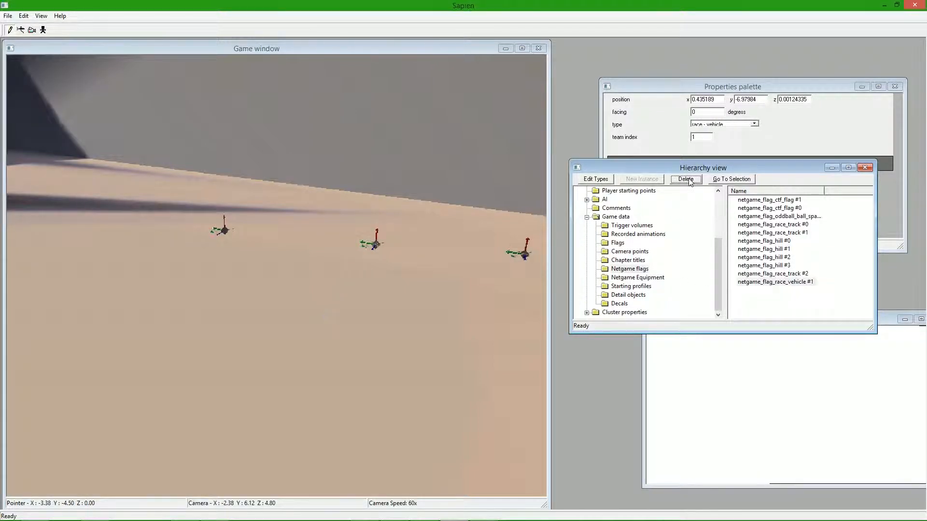
Examine the multiplayer team index and multiplayer spawn flags in the properties for vehicle units
scroll(666, 256, up, 3)
click(631, 243)
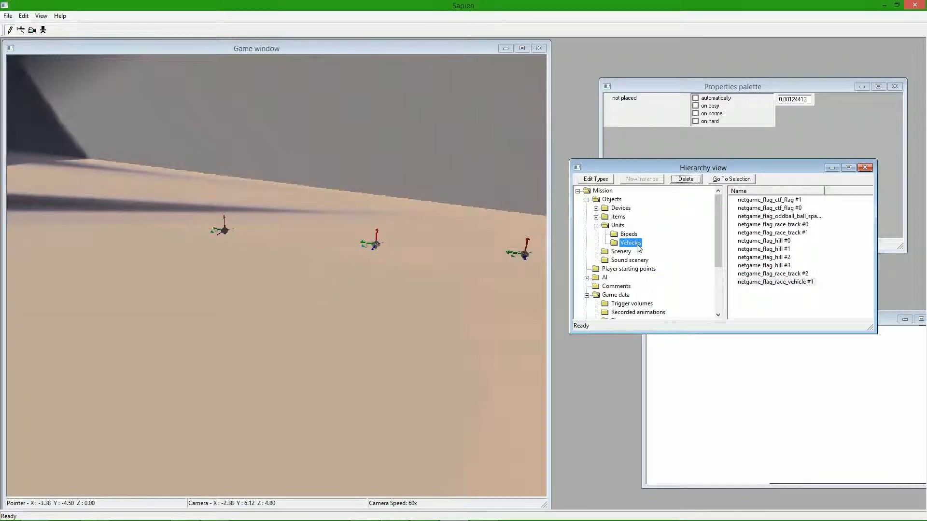
click(828, 141)
scroll(831, 138, down, 2)
scroll(832, 139, down, 3)
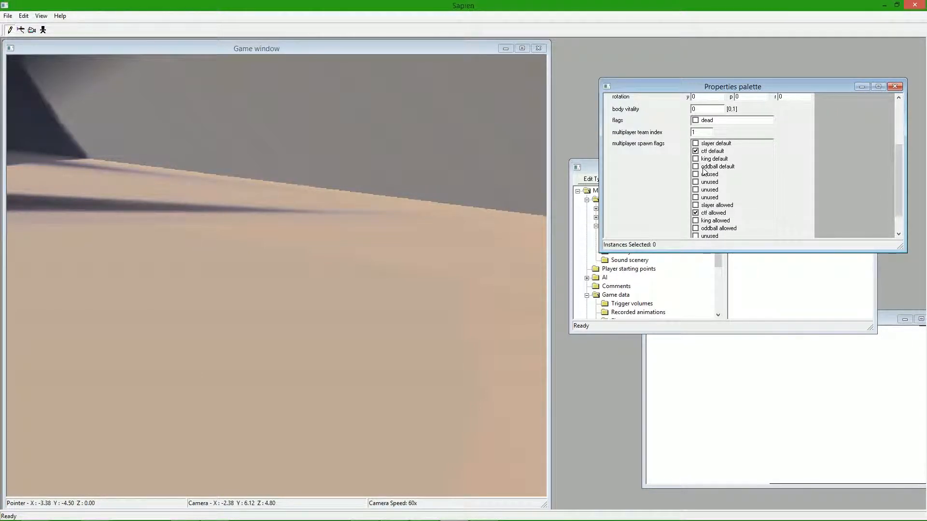
scroll(709, 167, down, 2)
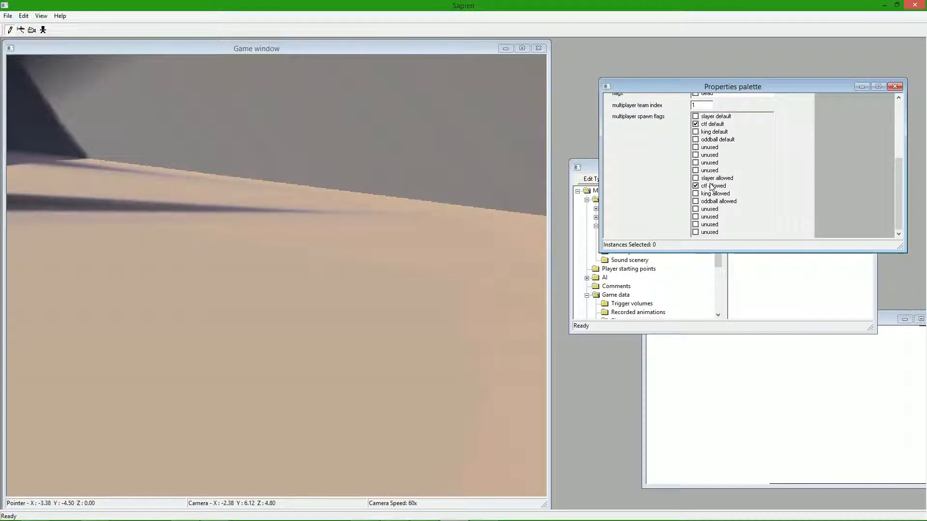
Return to the netgame flags and inspect the type and team index of the race vehicle flag
click(706, 287)
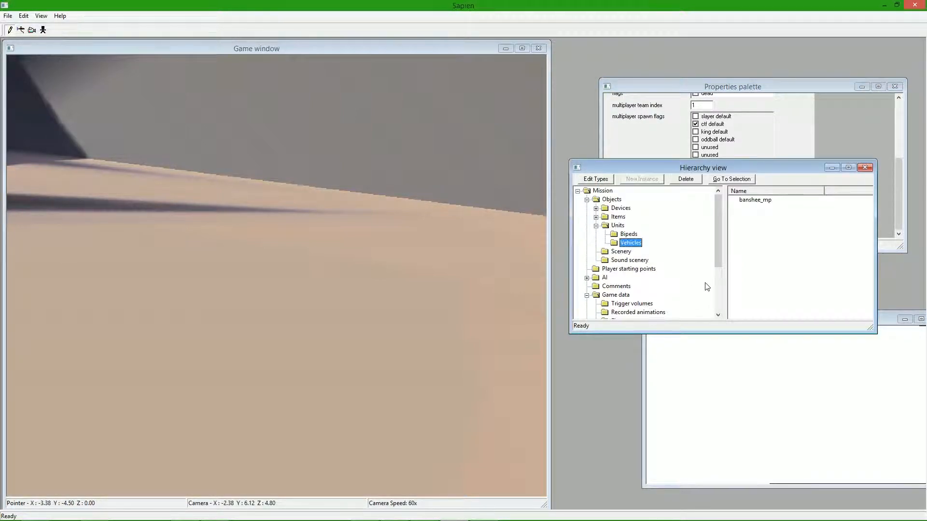
drag(719, 265, 720, 308)
click(629, 269)
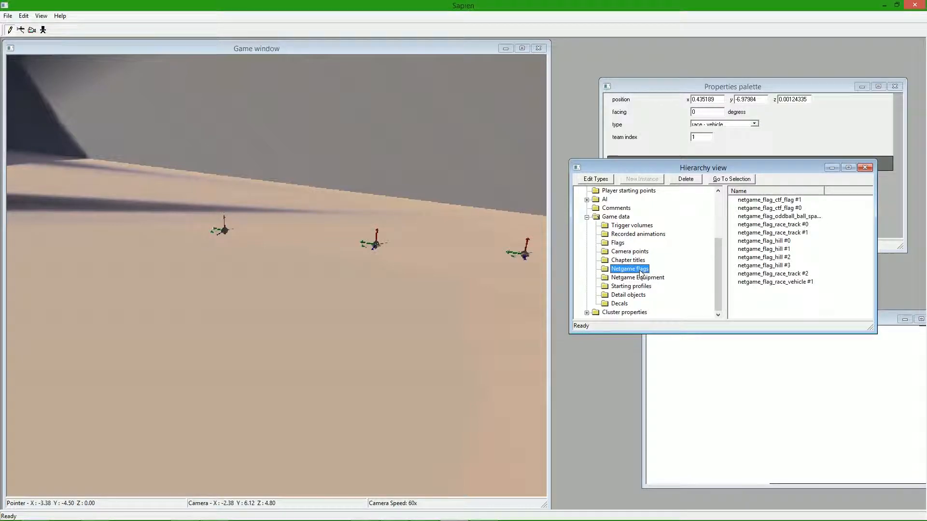
click(771, 284)
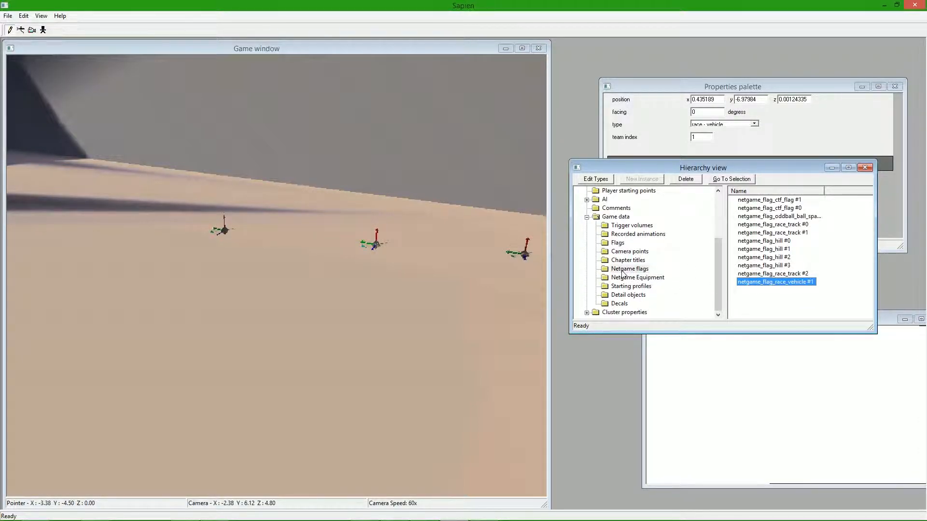
click(778, 283)
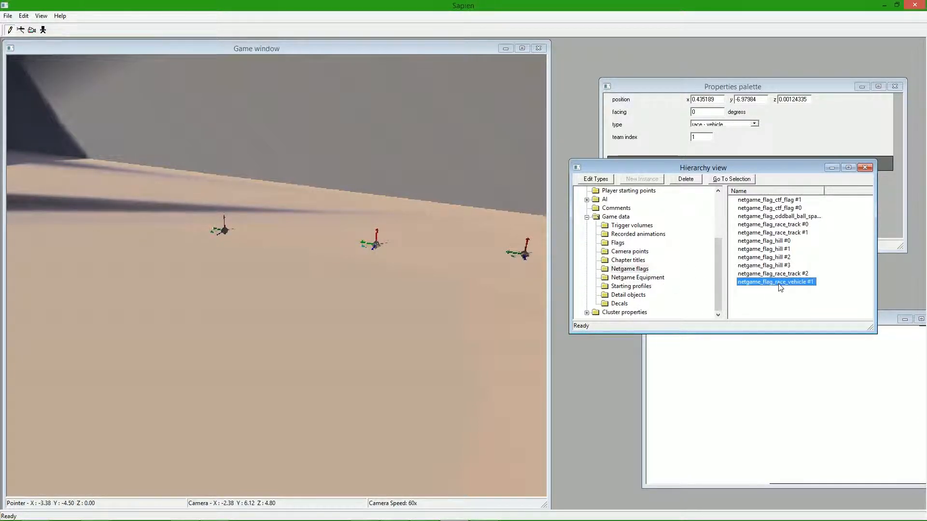
click(767, 161)
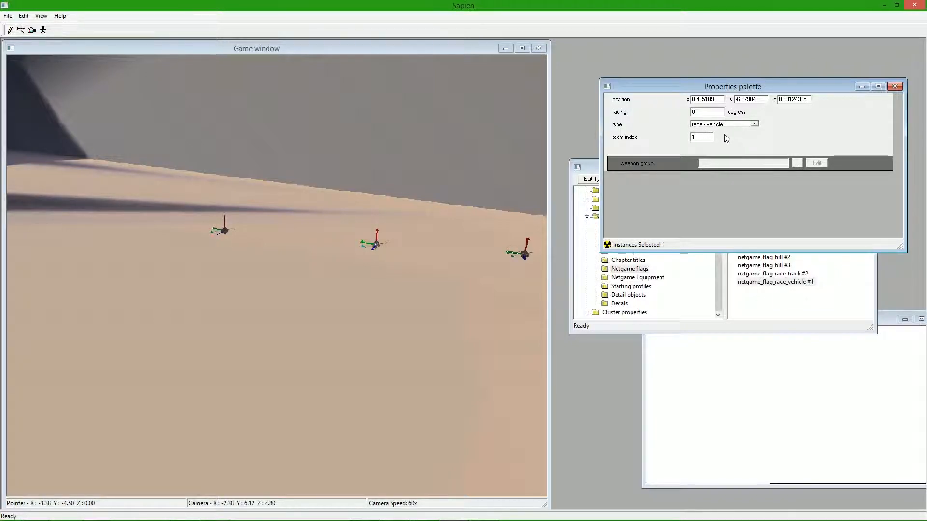
double_click(695, 138)
Switch to Guerilla and place the globals tag window beside the scenario tag, showing its multiplayer information block
click(431, 512)
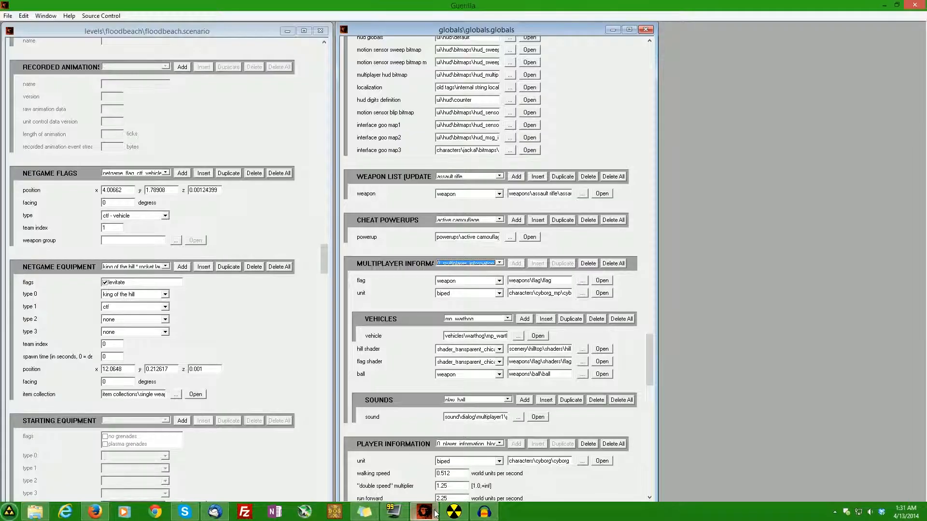
drag(458, 31, 330, 144)
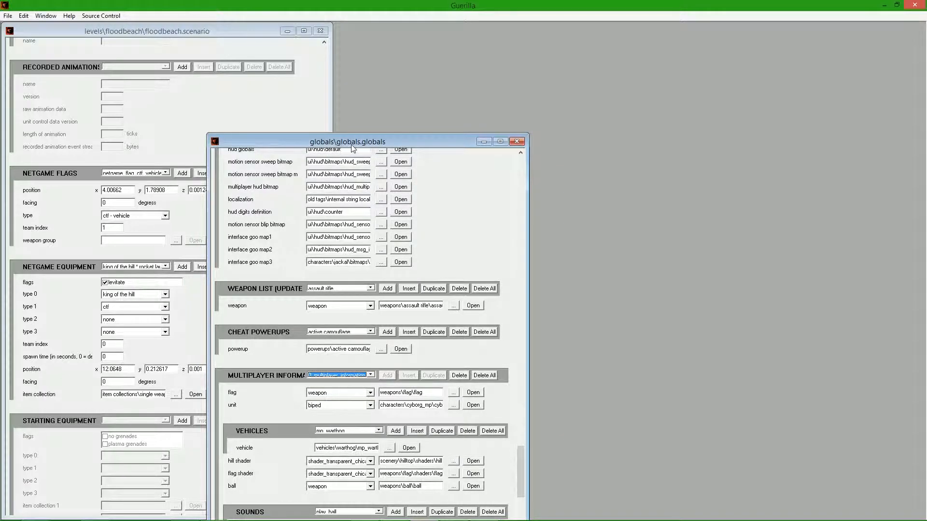
drag(366, 144, 531, 32)
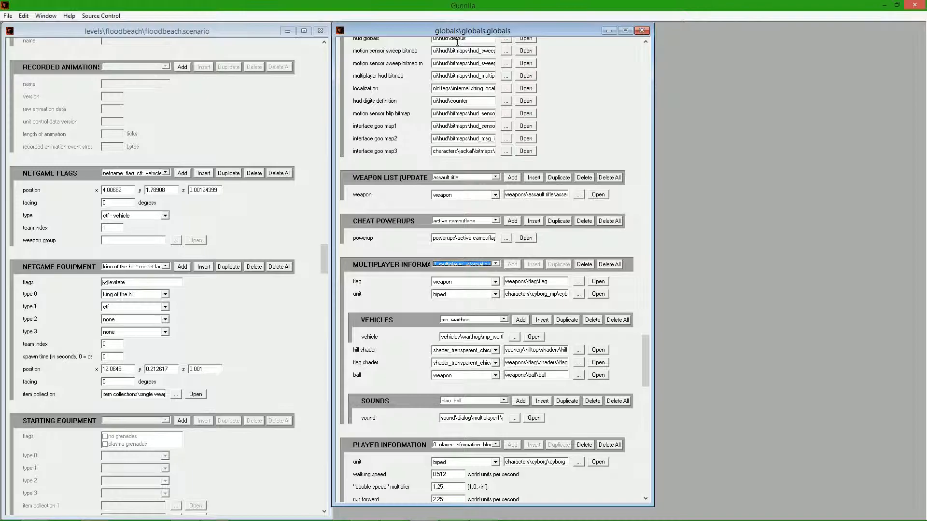
mouse_move(650, 366)
mouse_down()
mouse_move(653, 471)
mouse_move(654, 288)
mouse_move(638, 118)
mouse_move(647, 68)
mouse_move(657, 305)
mouse_move(645, 375)
mouse_up()
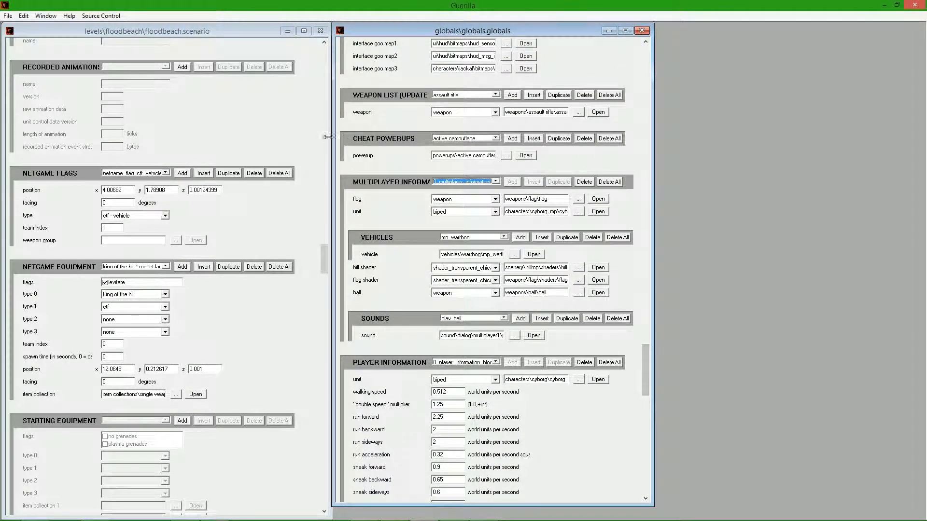
Open the globals.globals tag from the globals folder inside the tags directory
click(8, 15)
click(19, 38)
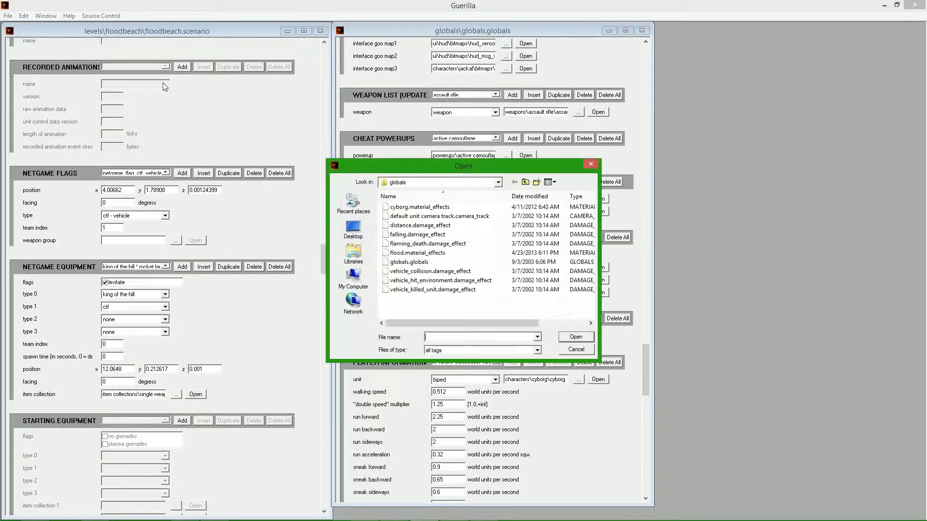
click(525, 182)
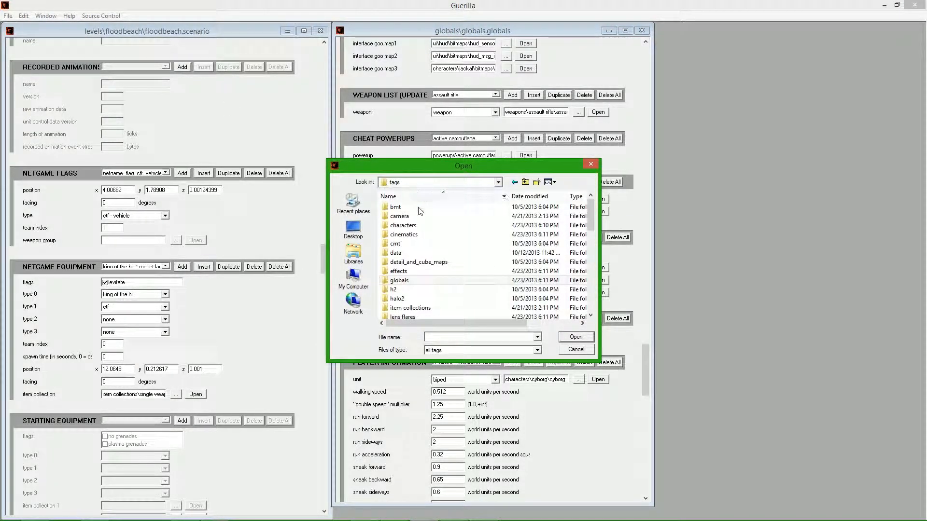
double_click(412, 281)
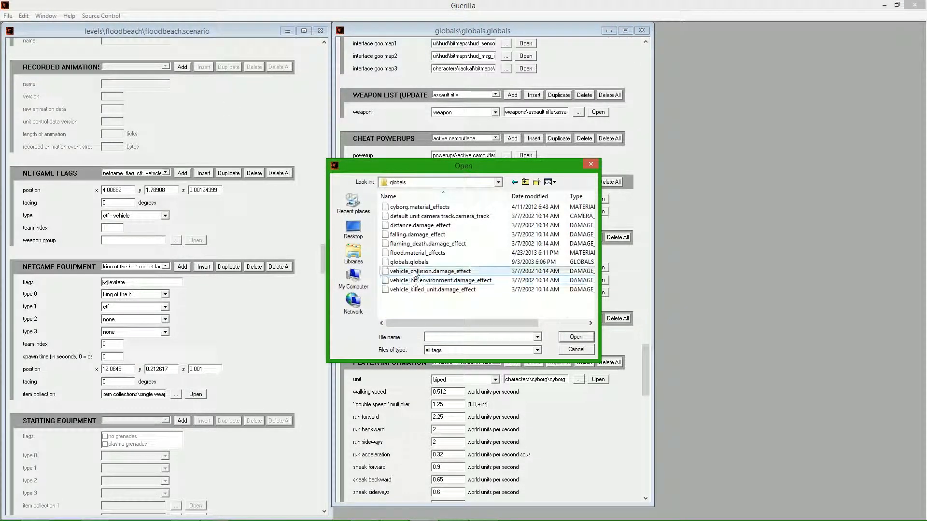
click(417, 263)
click(575, 337)
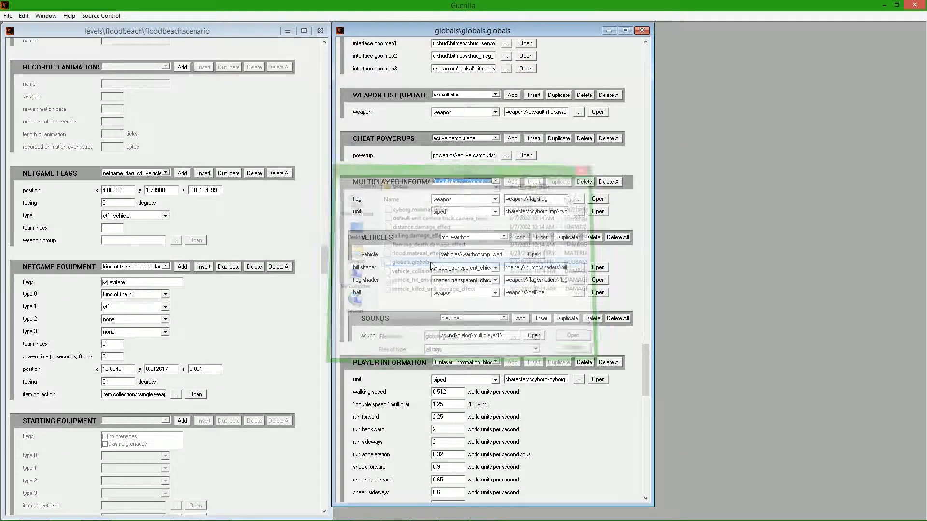
Review the order of the entries in the Vehicles block under multiplayer information, keeping mp_warthog selected
drag(645, 350, 648, 356)
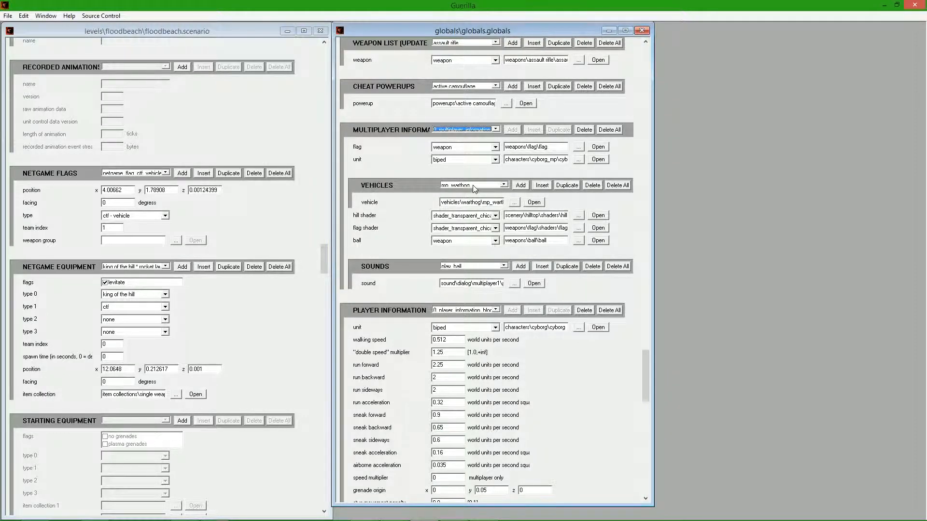
click(492, 185)
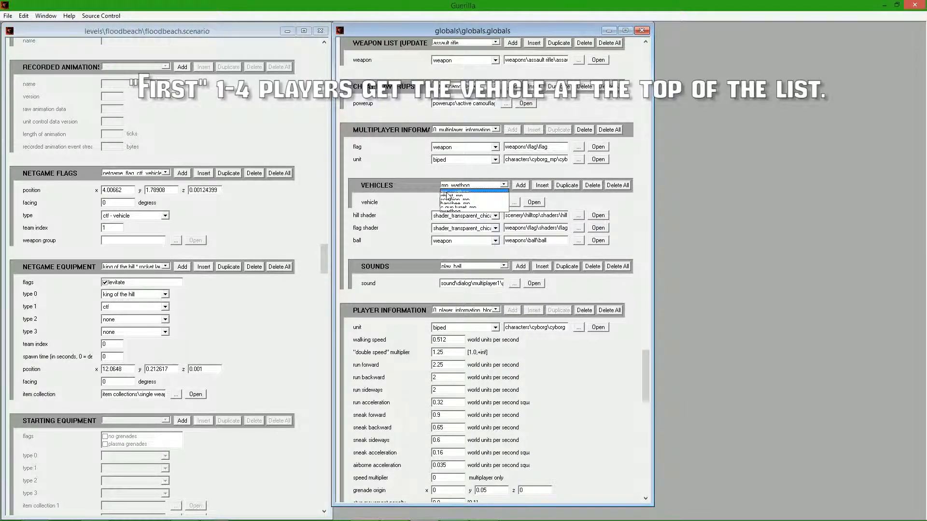
click(448, 191)
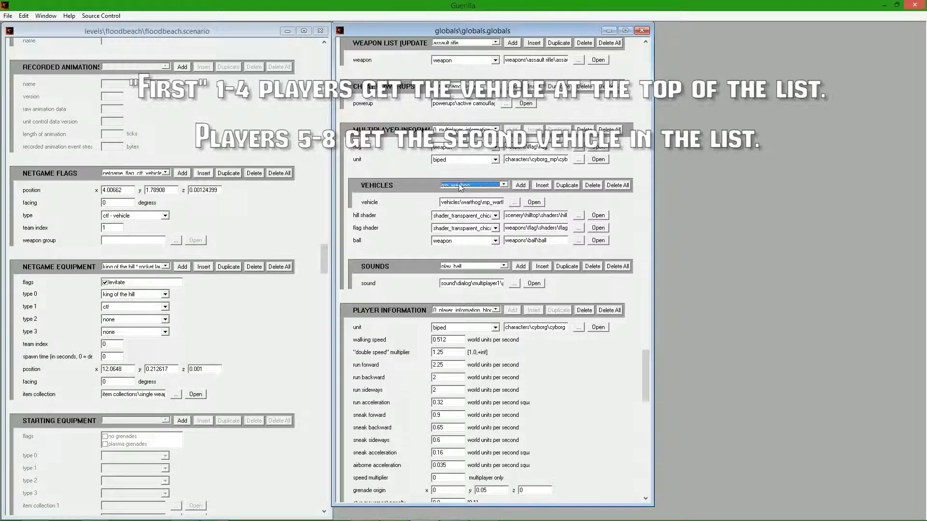
click(458, 188)
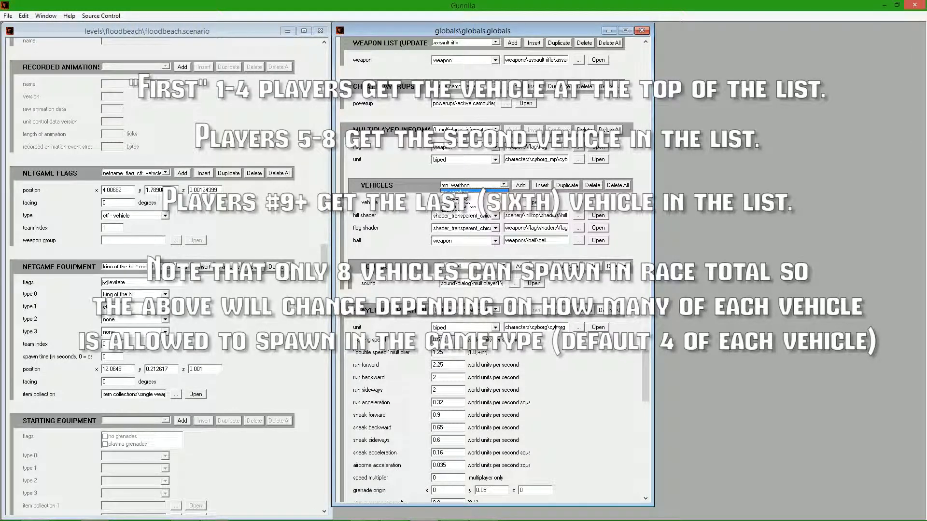
click(466, 192)
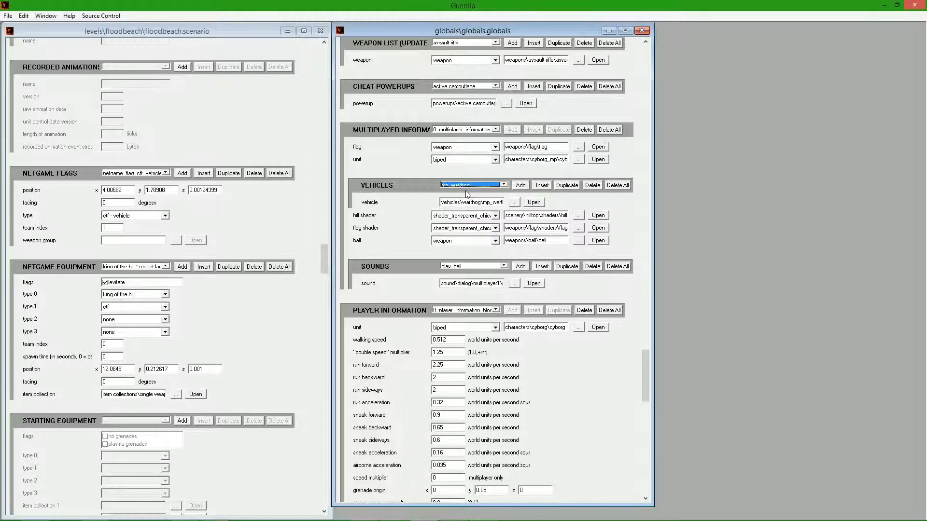
click(469, 185)
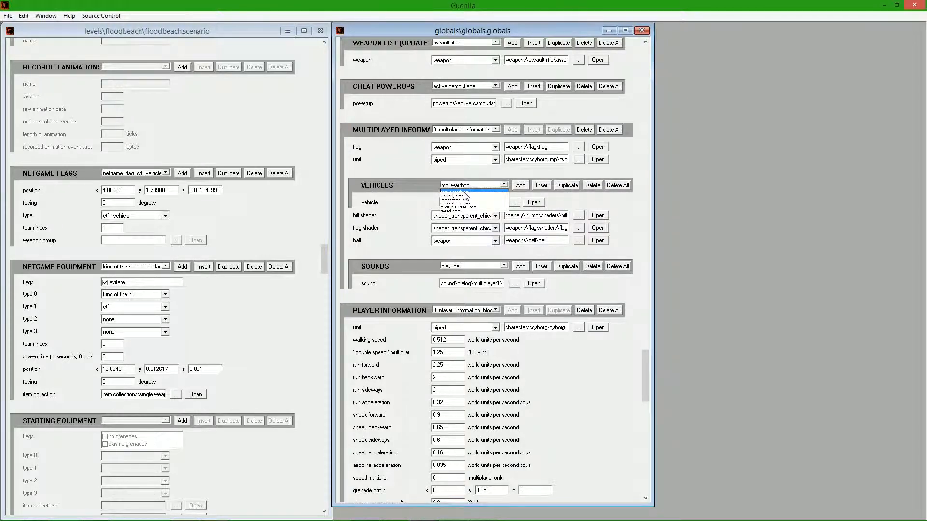
click(520, 186)
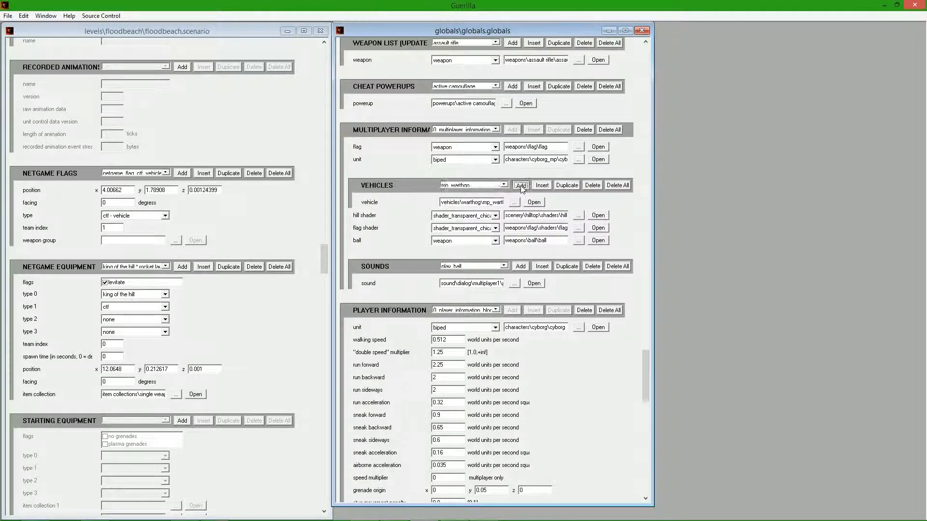
click(496, 188)
click(493, 187)
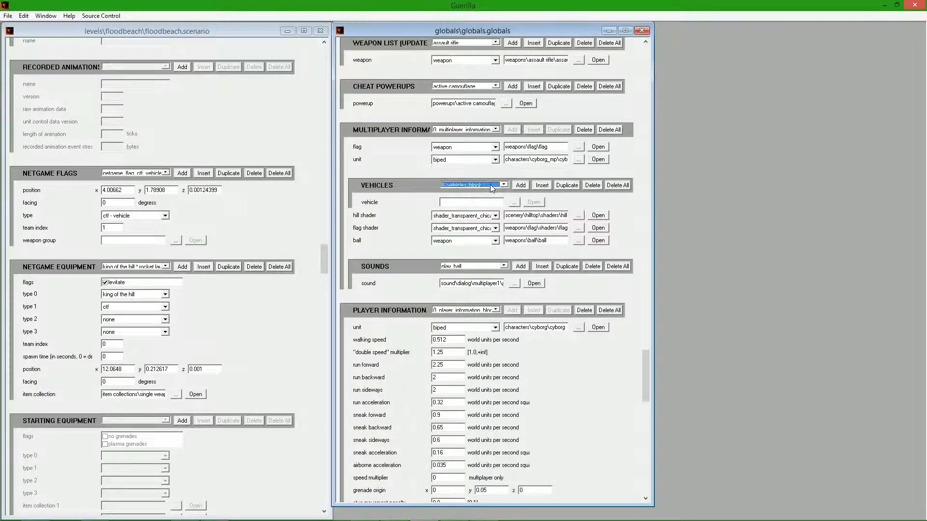
click(493, 188)
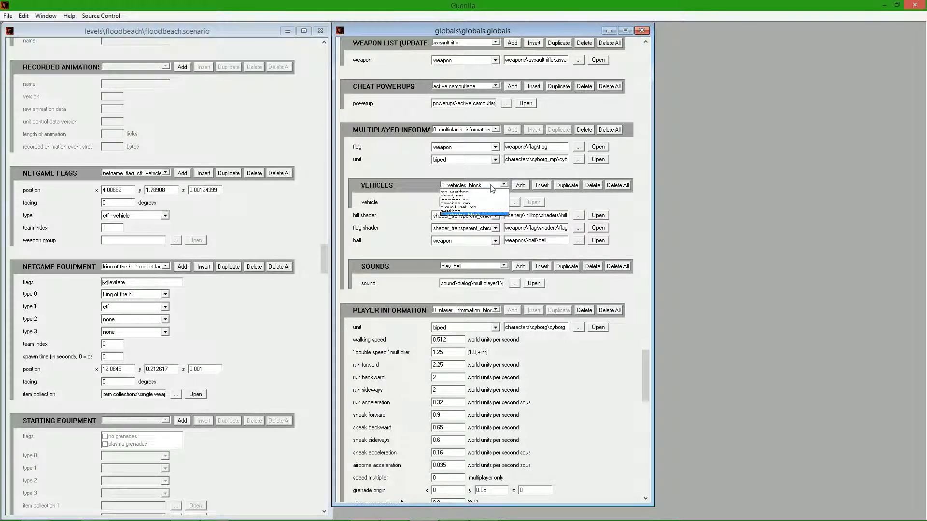
click(483, 215)
click(585, 187)
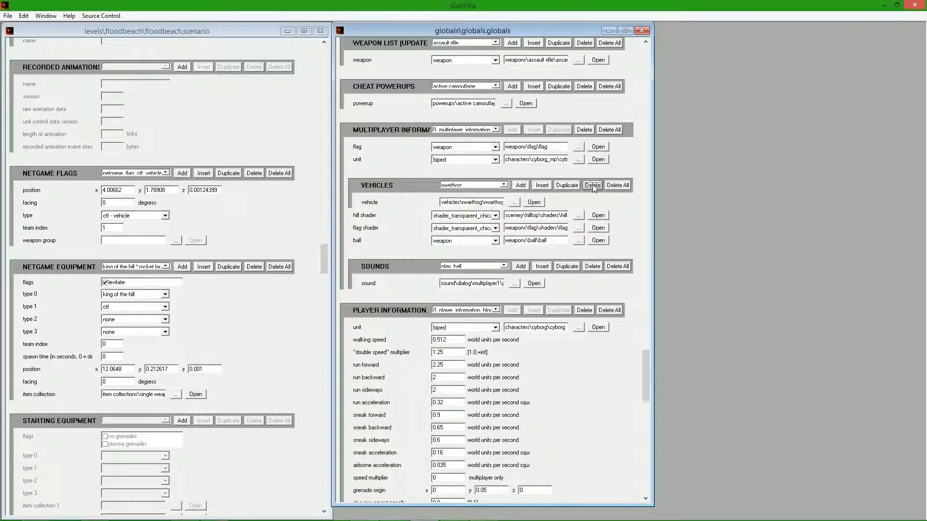
Duplicate the ghost_mp entry in the Vehicles block of the globals tag
click(500, 186)
click(481, 196)
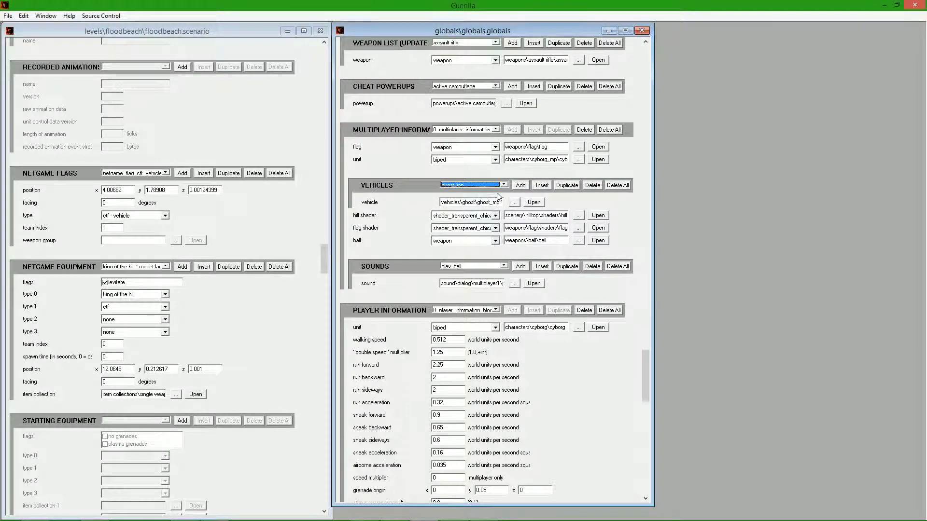
click(565, 188)
Duplicate the mp_warthog entry so a copy sits at the end of the Vehicles block
click(491, 186)
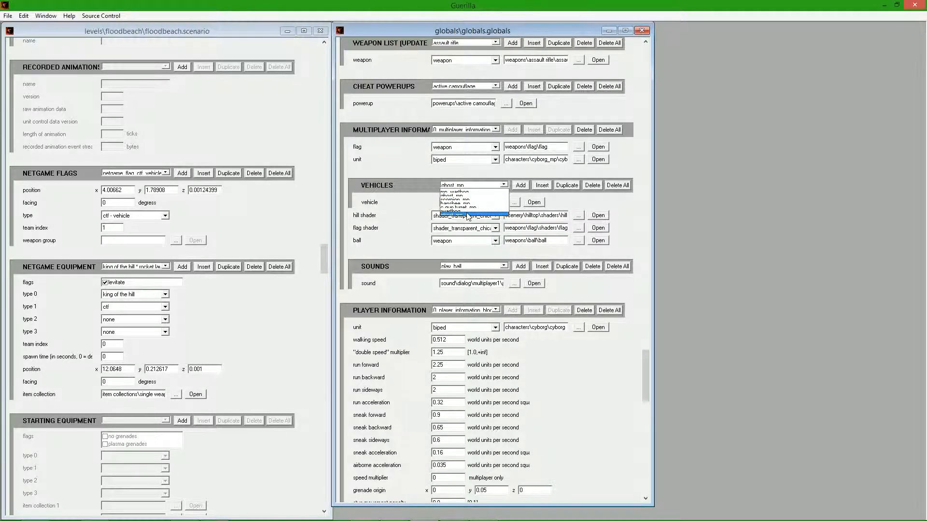
click(465, 192)
click(567, 186)
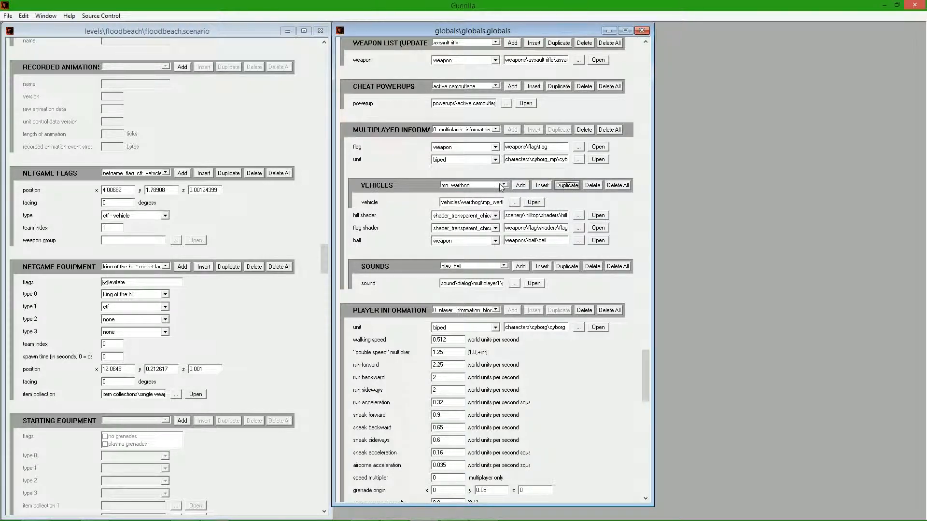
Delete the duplicated ghost_mp entry located just before the copied mp_warthog in the Vehicles block
click(504, 185)
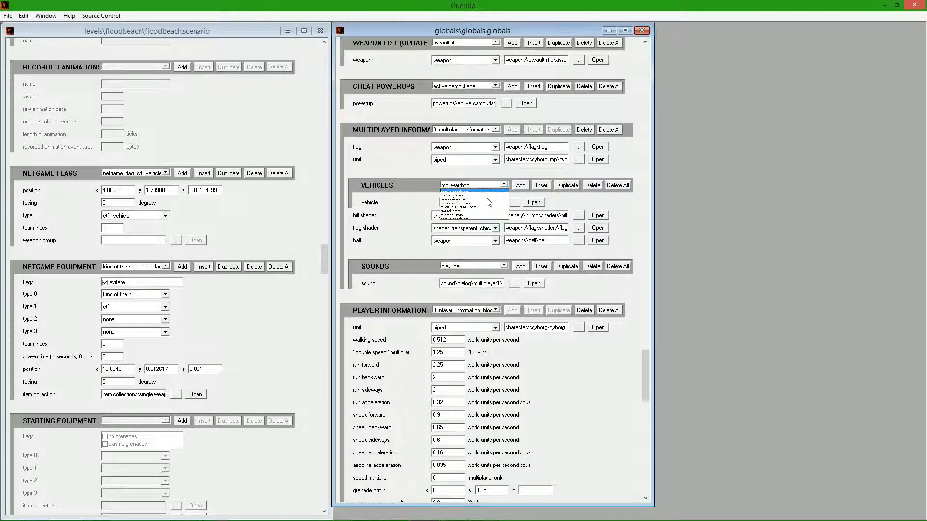
click(462, 217)
click(567, 190)
Delete the original mp_warthog entry at the start of the Vehicles block and select ghost_mp as the first vehicle
click(503, 185)
click(479, 194)
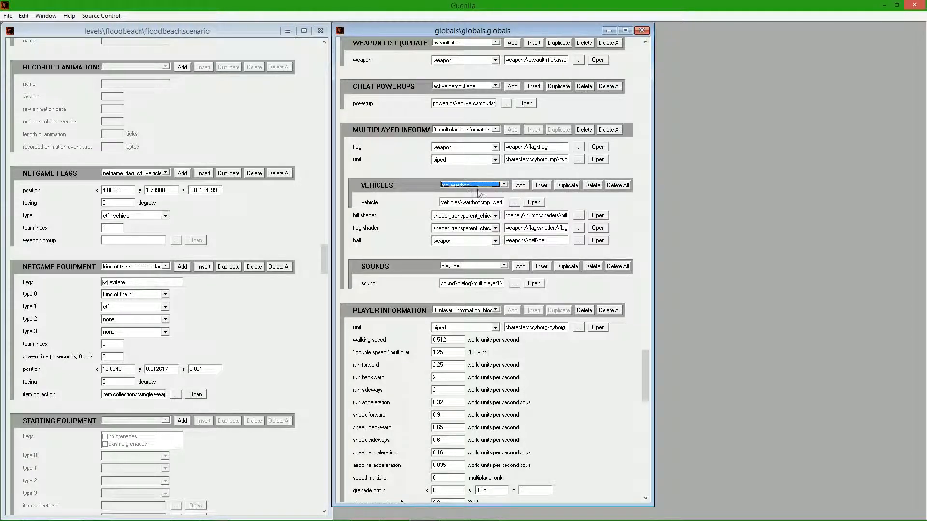
click(588, 187)
click(484, 187)
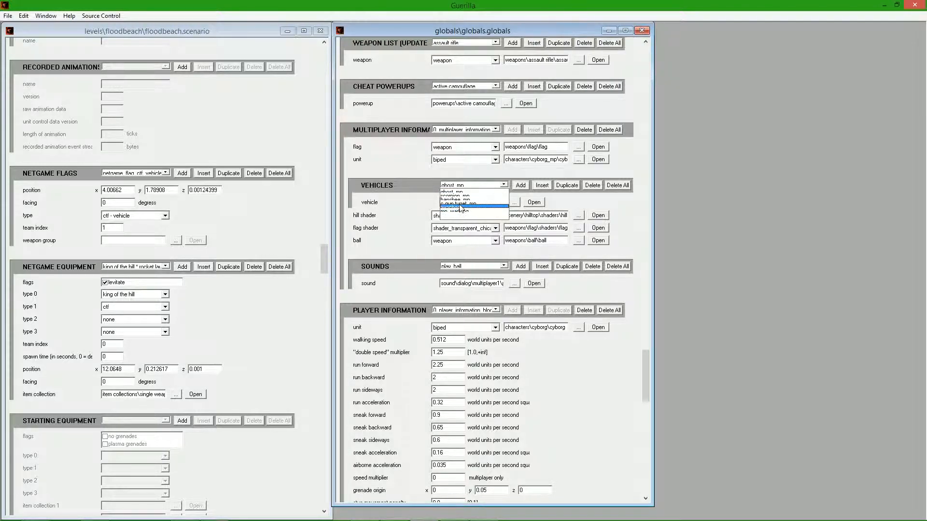
click(461, 193)
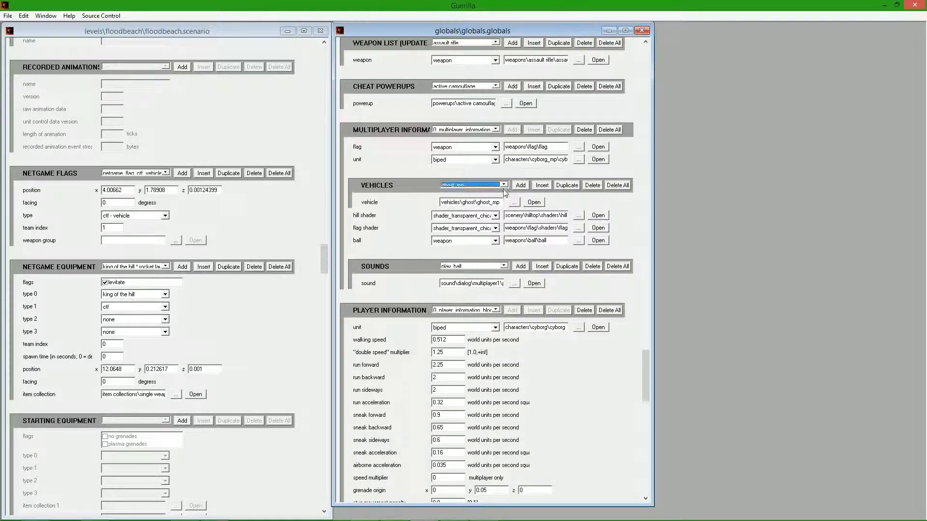
Move ghost_mp to the end of the Vehicles block by duplicating it and deleting the original, and select scorpion_mp
click(485, 186)
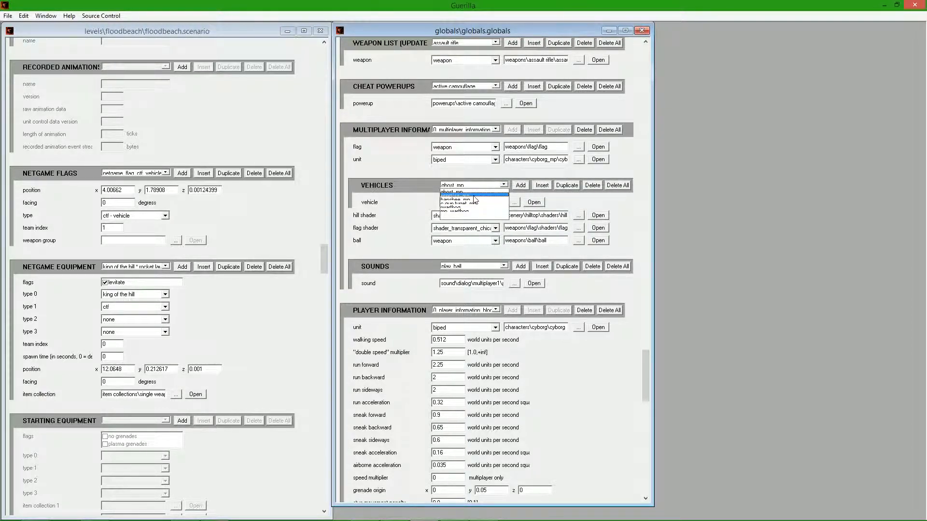
click(473, 192)
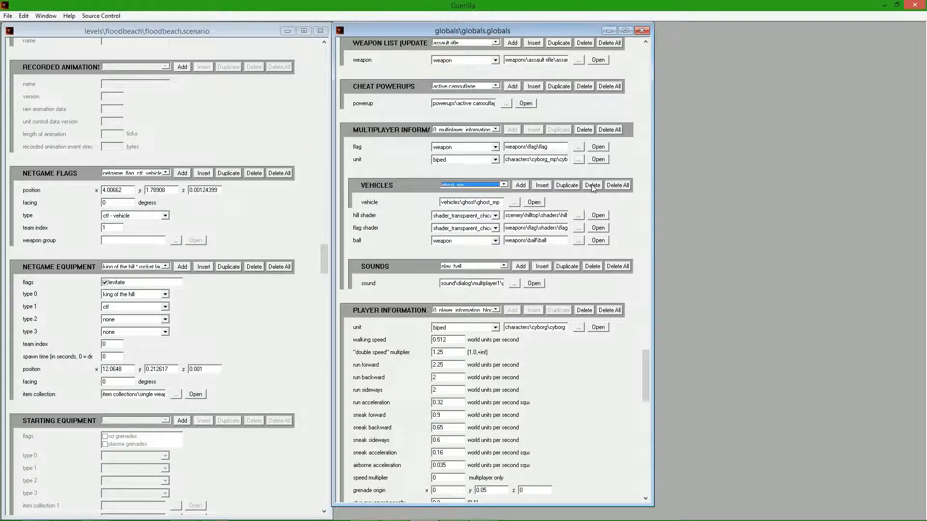
click(572, 188)
click(502, 186)
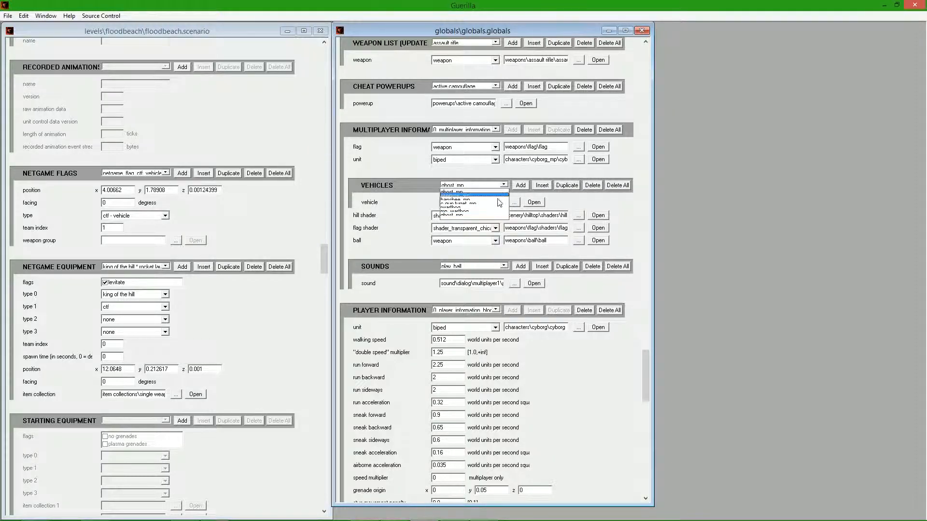
click(488, 192)
click(590, 188)
click(487, 186)
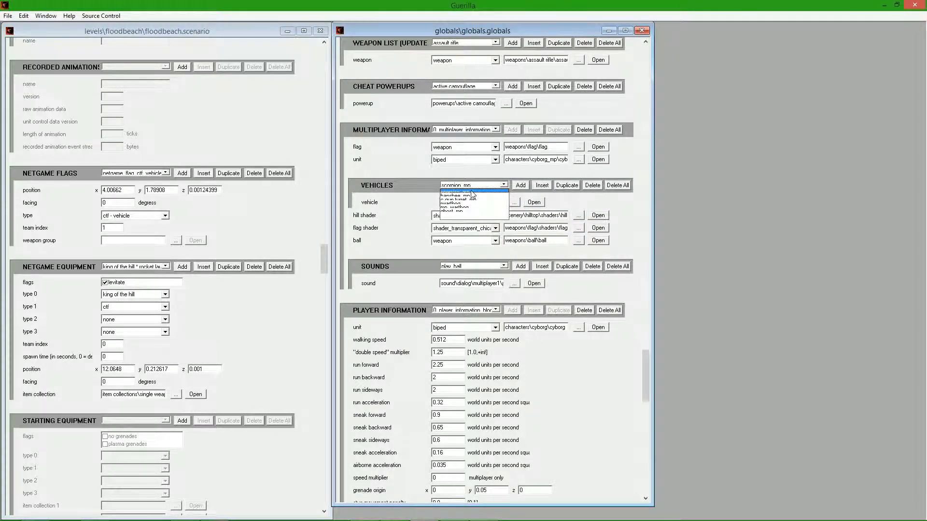
click(454, 192)
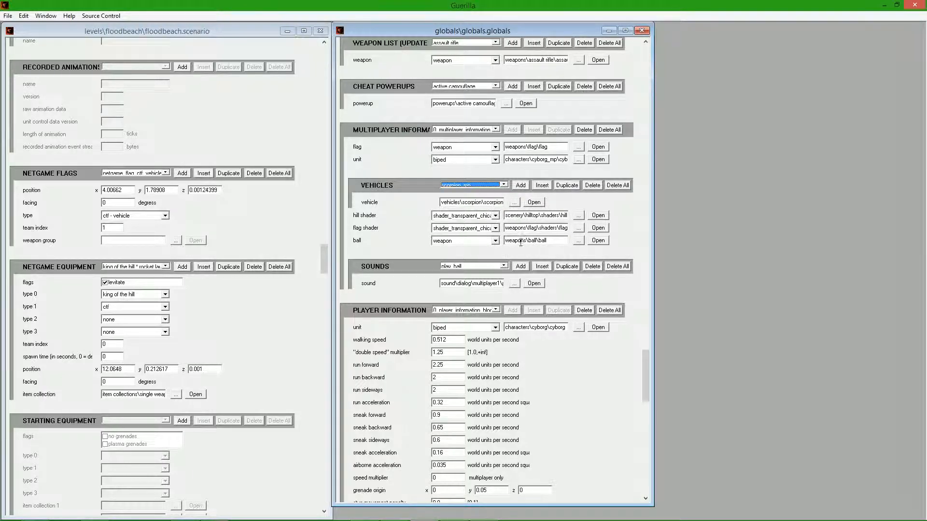
drag(447, 36, 449, 38)
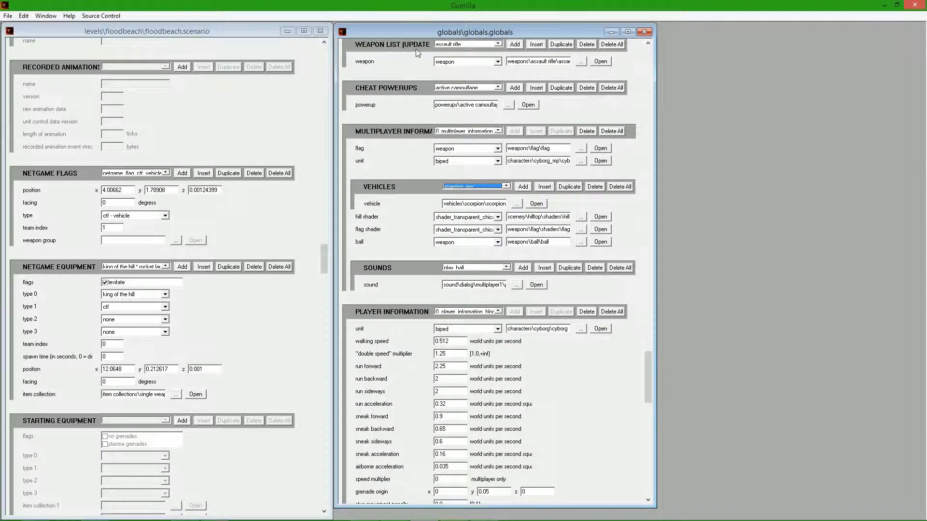
click(156, 34)
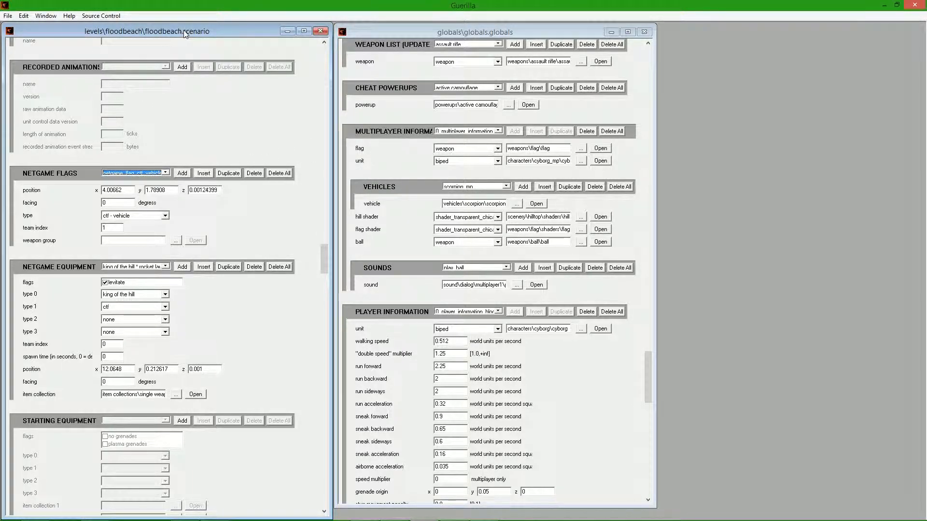
click(529, 31)
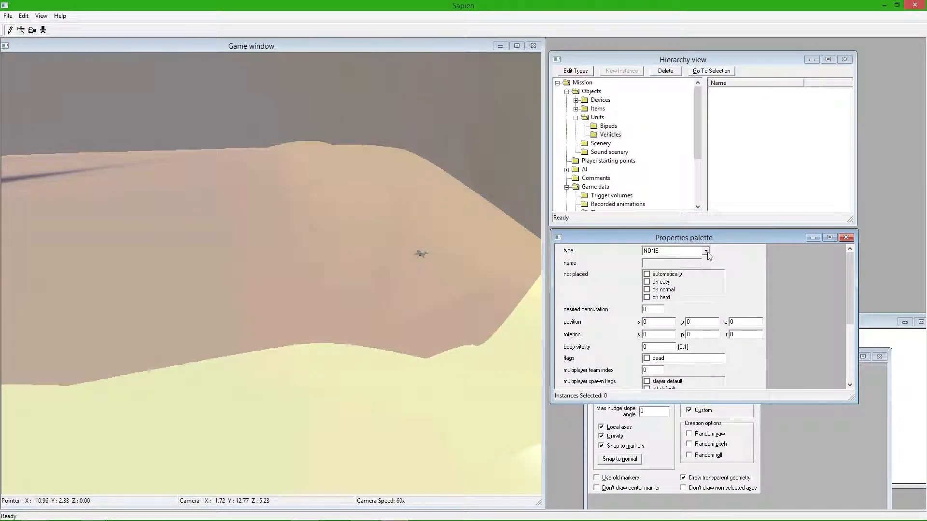
In Sapien, edit the types of the Vehicles folder with object class vehicle and browse to the vehicles tag folder for a new tag
mouse_move(847, 281)
mouse_down()
mouse_move(846, 308)
mouse_move(847, 280)
mouse_up()
click(609, 134)
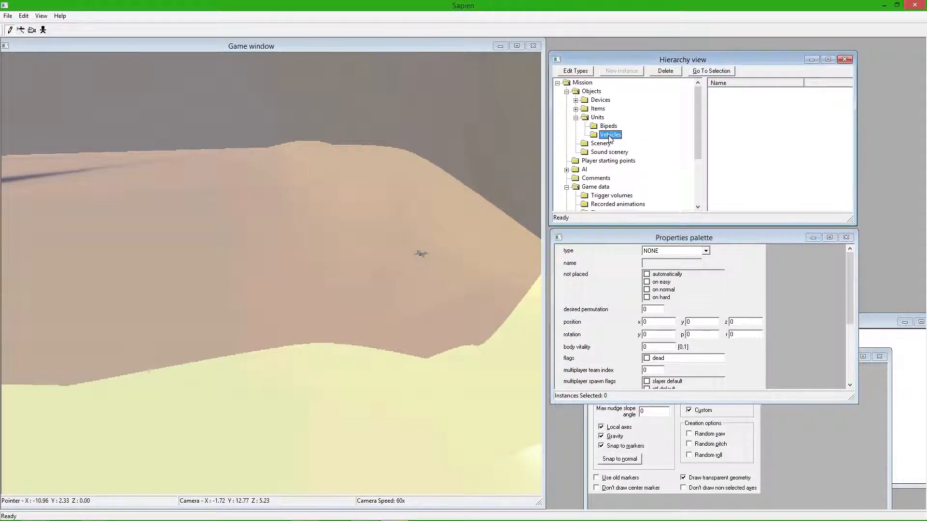
click(582, 72)
click(431, 189)
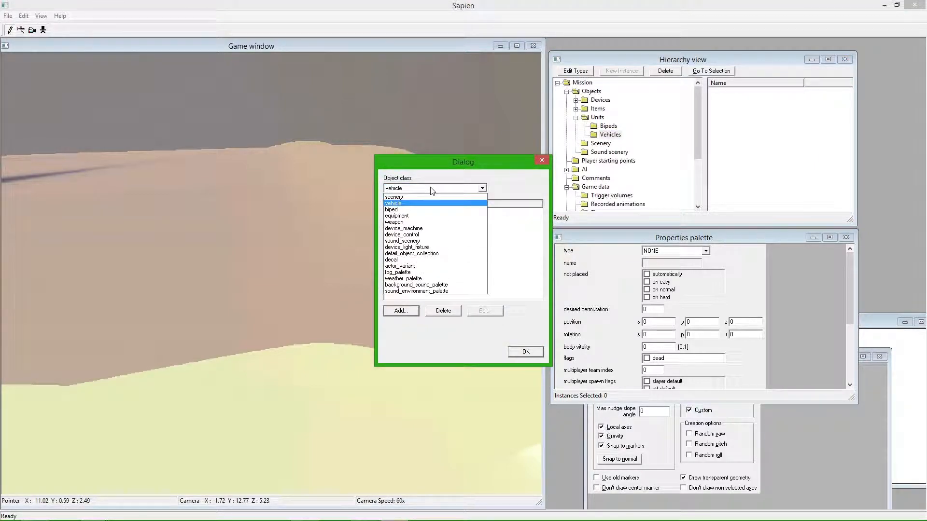
click(431, 189)
click(403, 310)
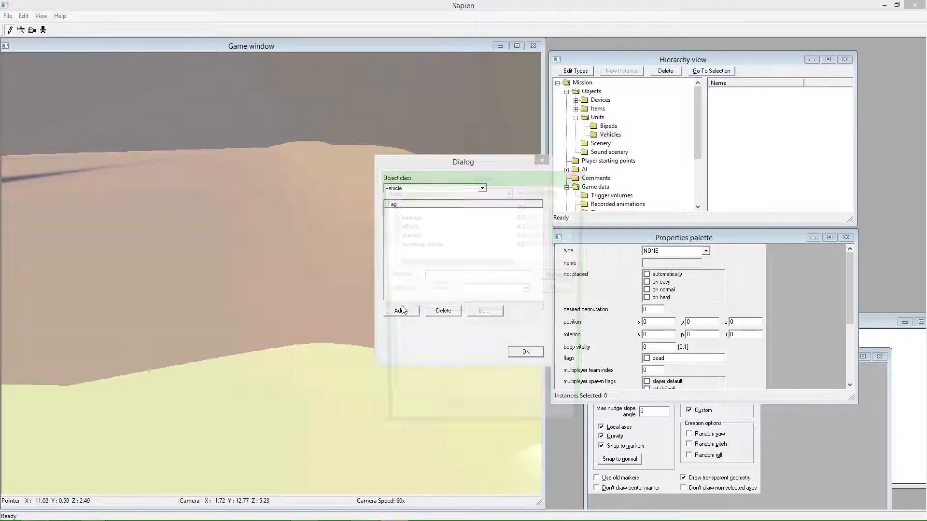
click(533, 192)
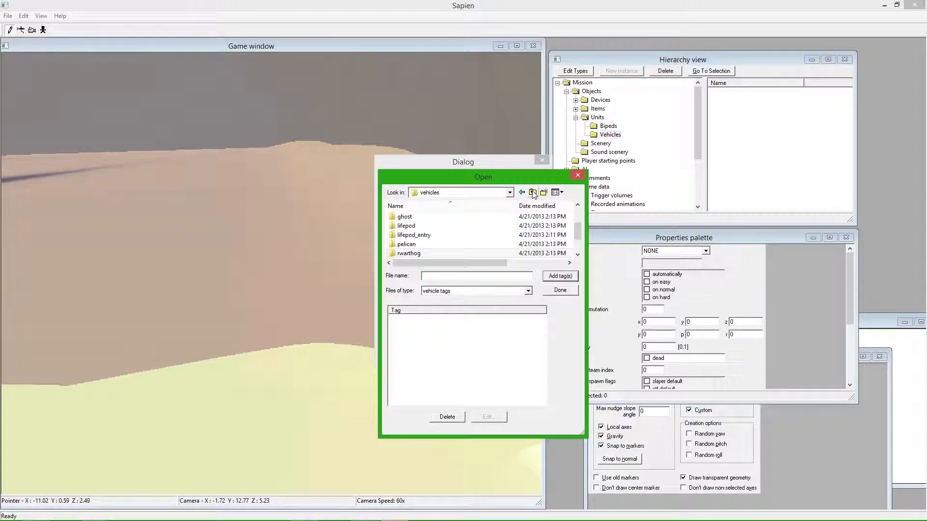
Examine the vehicle tag folders, checking pelican, lifepod, lifepod_entry and fighterbomber for usable vehicle tags
scroll(487, 233, down, 1)
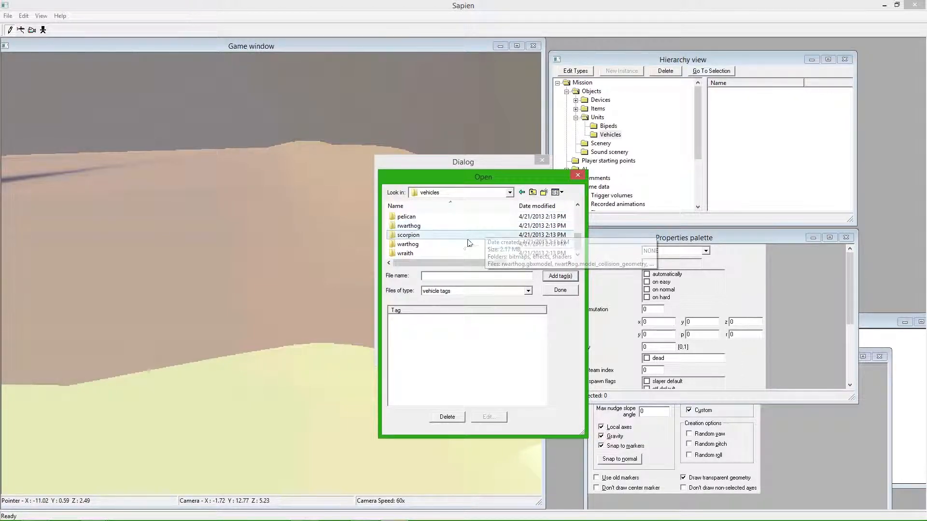
scroll(455, 248, up, 3)
scroll(455, 247, down, 1)
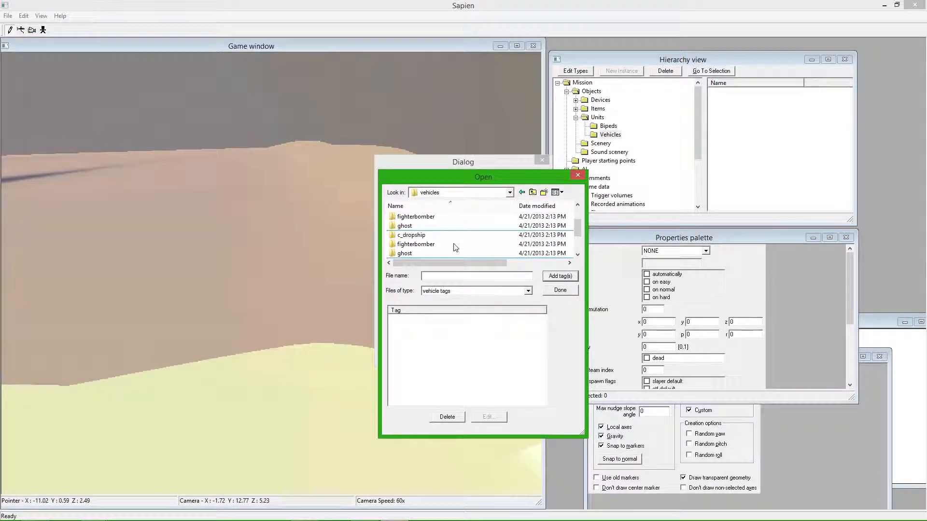
scroll(445, 231, down, 1)
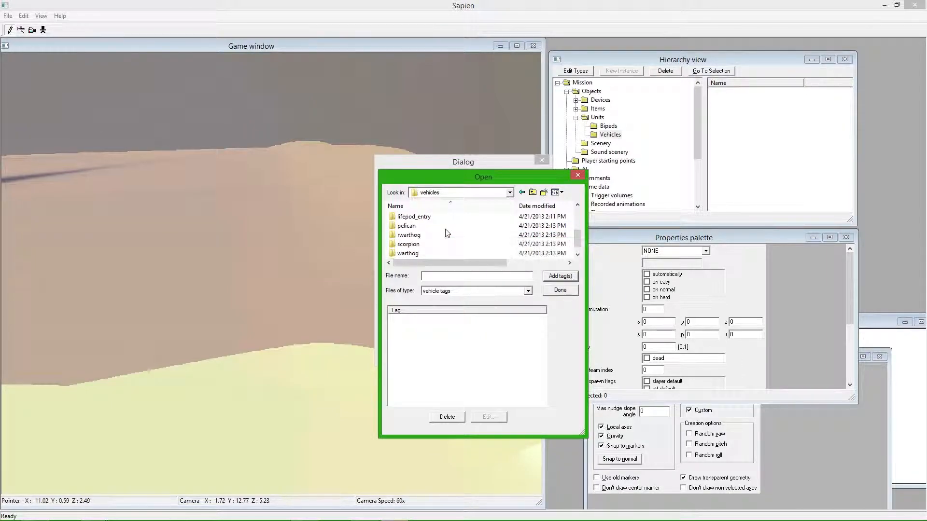
scroll(440, 234, up, 1)
double_click(441, 234)
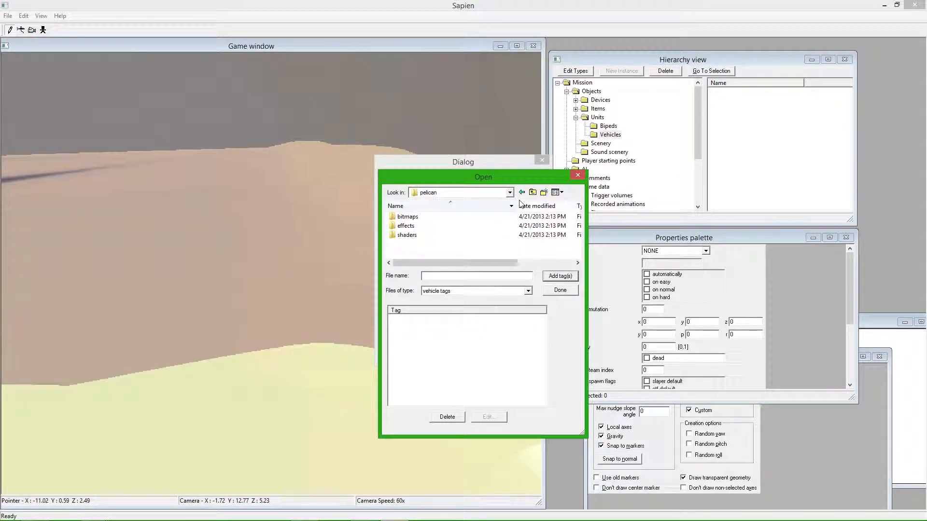
click(533, 193)
double_click(441, 233)
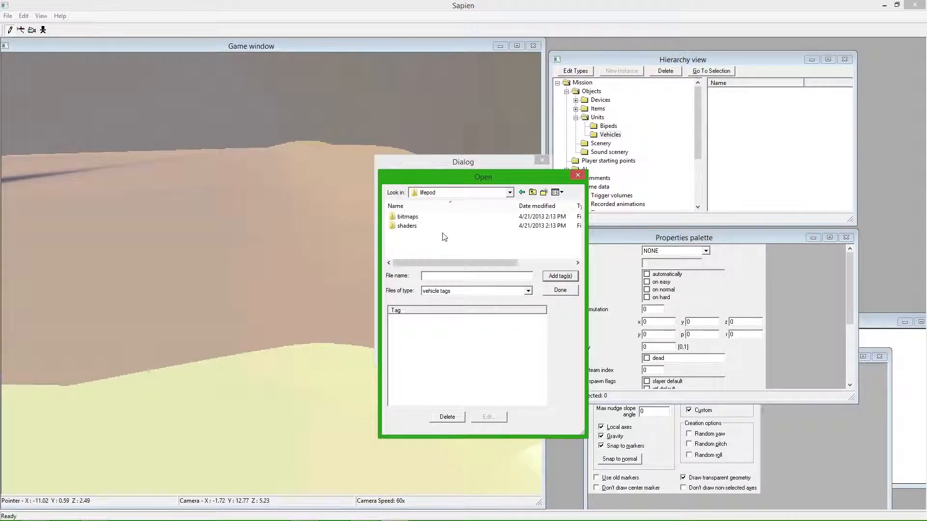
click(533, 193)
scroll(439, 241, down, 1)
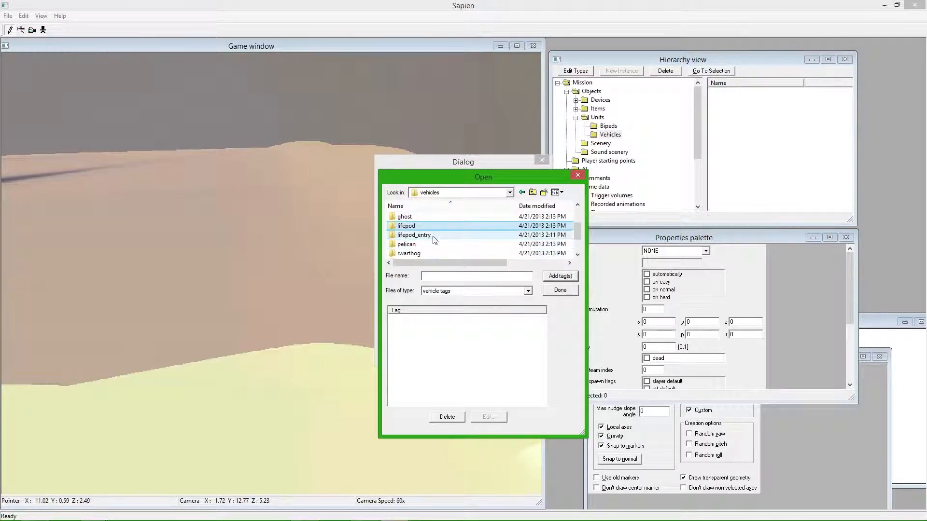
double_click(434, 236)
click(533, 193)
scroll(431, 237, up, 1)
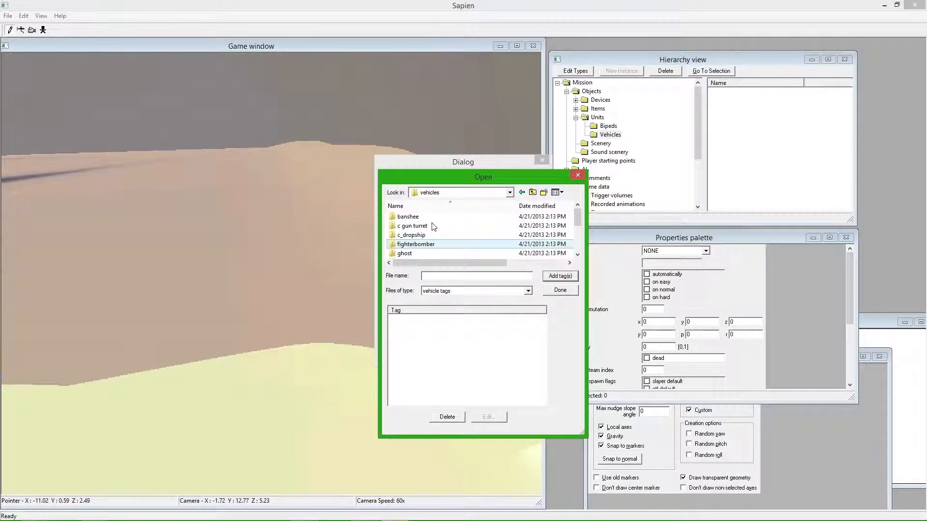
double_click(431, 244)
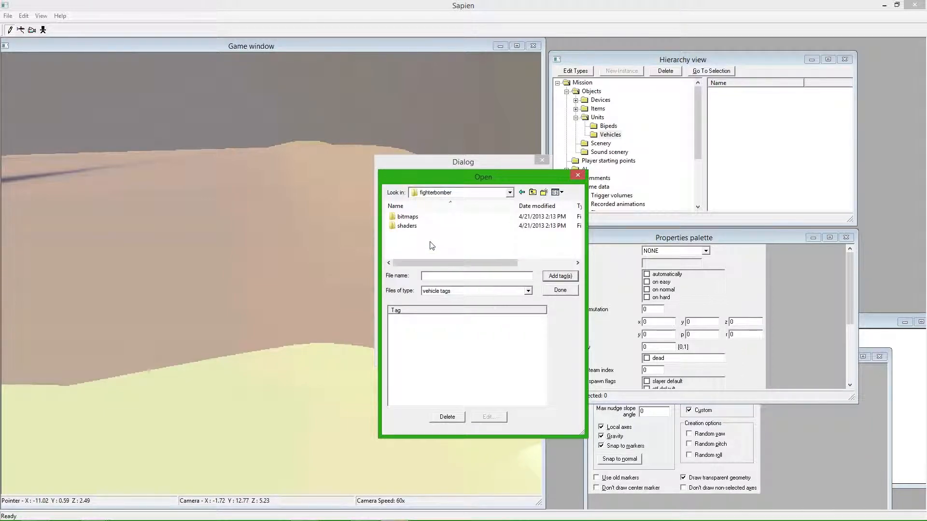
click(532, 194)
scroll(453, 239, down, 3)
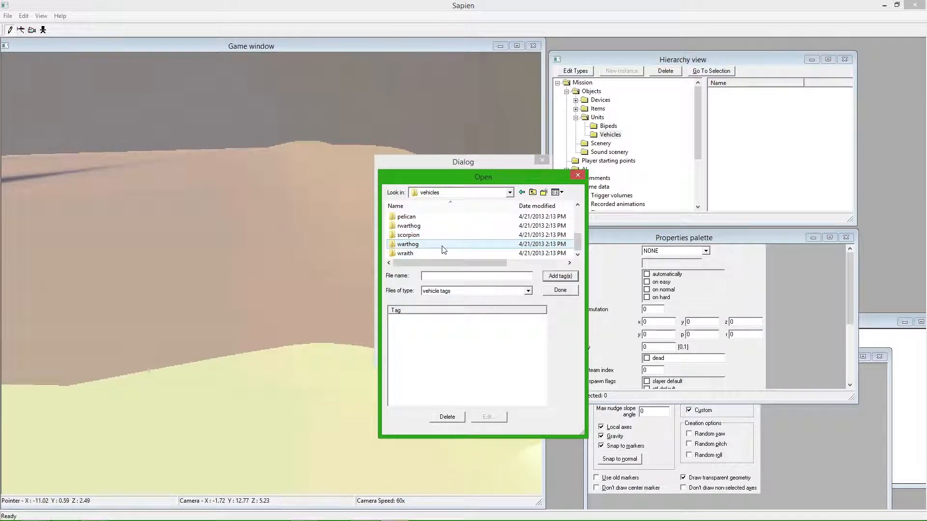
scroll(439, 248, up, 3)
Add banshee_mp.vehicle from the banshee folder to the vehicle palette and finish the tag selection
double_click(440, 216)
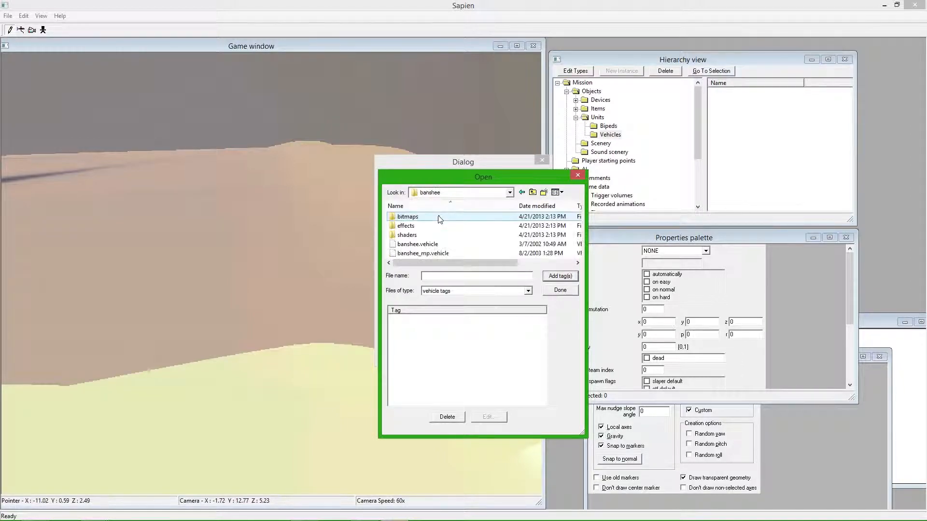
double_click(423, 255)
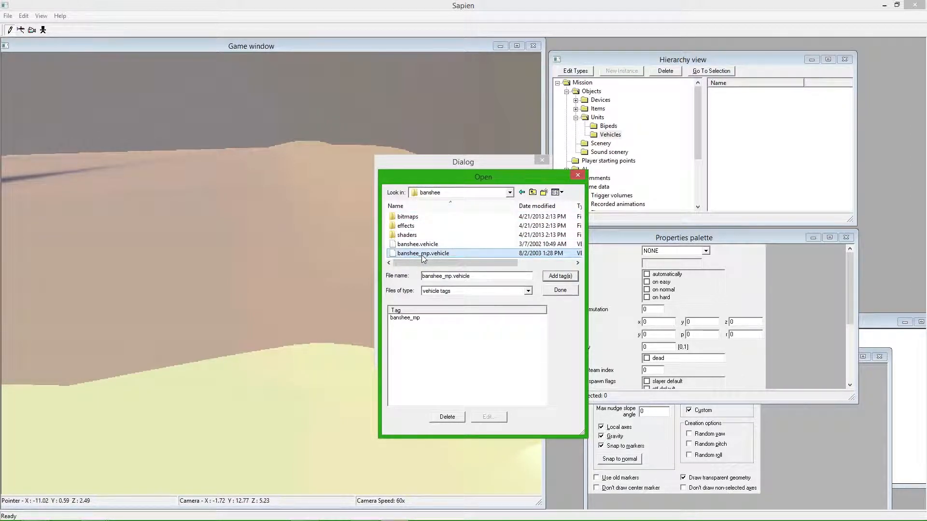
click(560, 290)
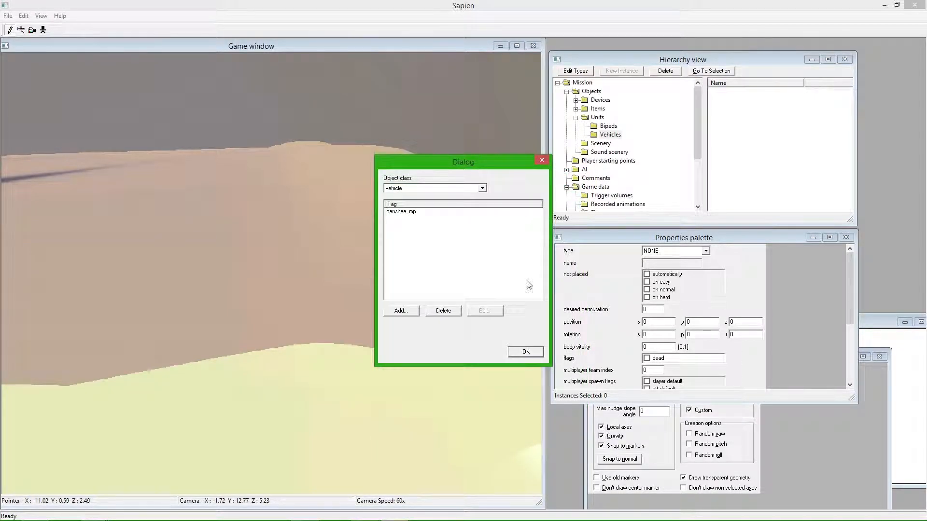
Place a vehicle instance on the sand, set its type to banshee_mp and move it to about x -8.67, y -5.14
click(524, 352)
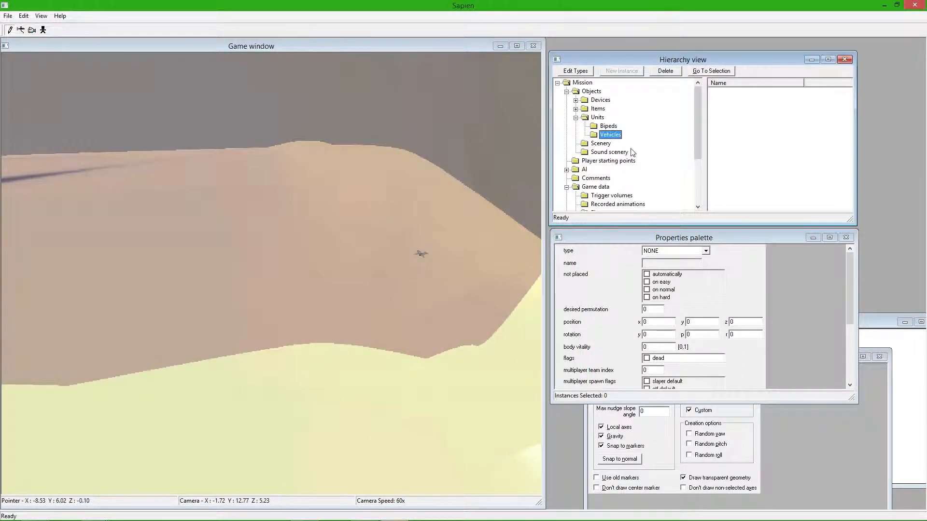
right_click(327, 201)
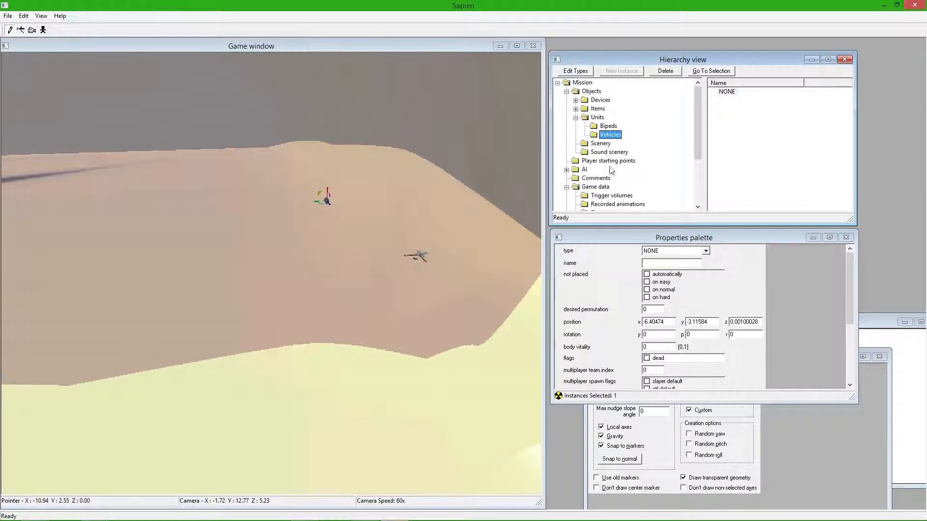
click(656, 252)
click(653, 266)
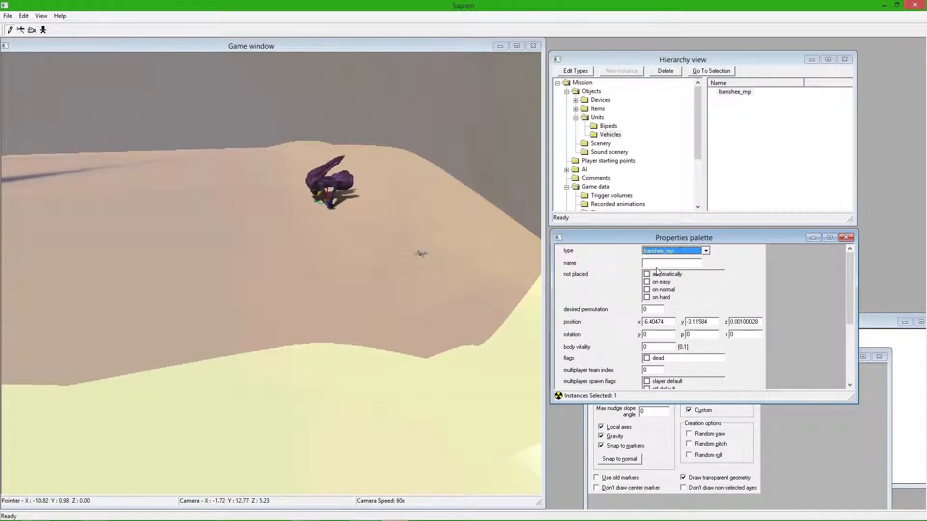
drag(340, 192, 381, 176)
Set the banshee's multiplayer team index to 1 and enable its ctf default and ctf allowed spawn flags
scroll(742, 285, down, 3)
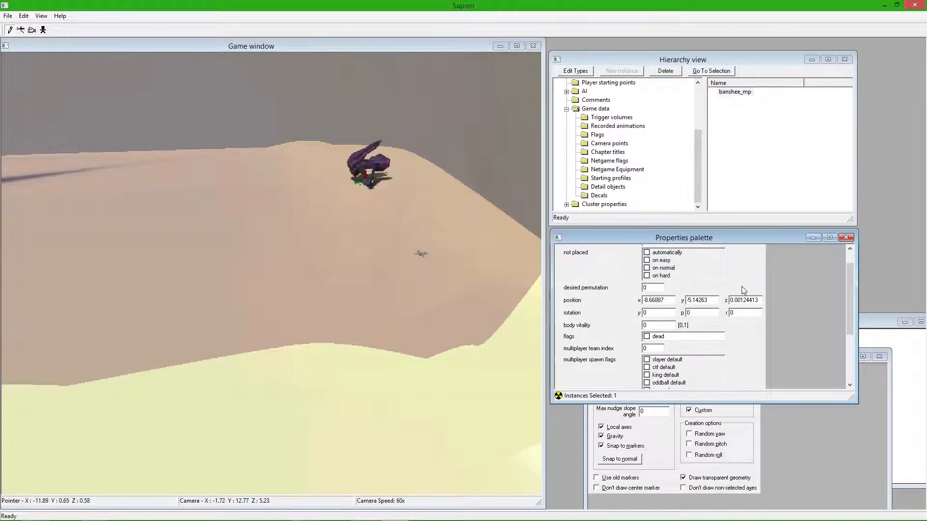
scroll(694, 292, down, 2)
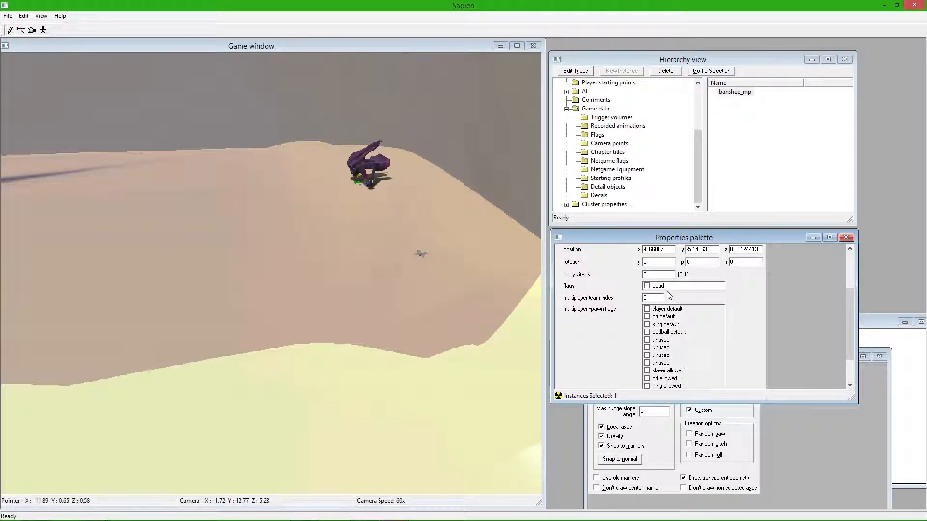
click(656, 289)
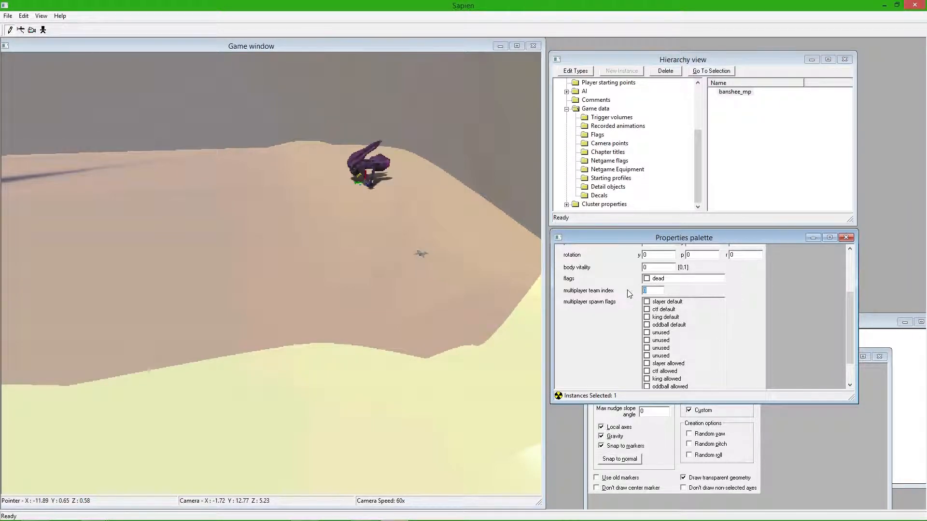
text(1)
click(647, 311)
scroll(622, 317, down, 3)
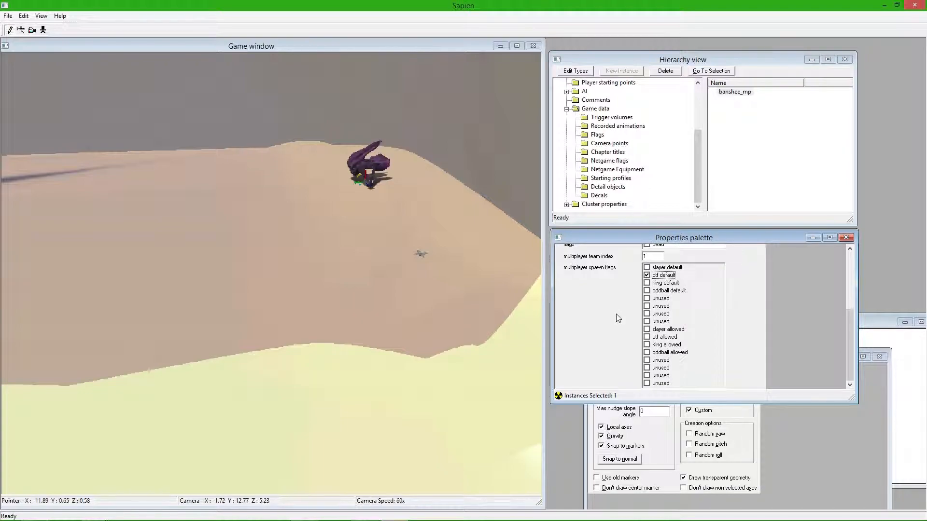
click(647, 336)
scroll(601, 334, up, 3)
scroll(601, 335, up, 6)
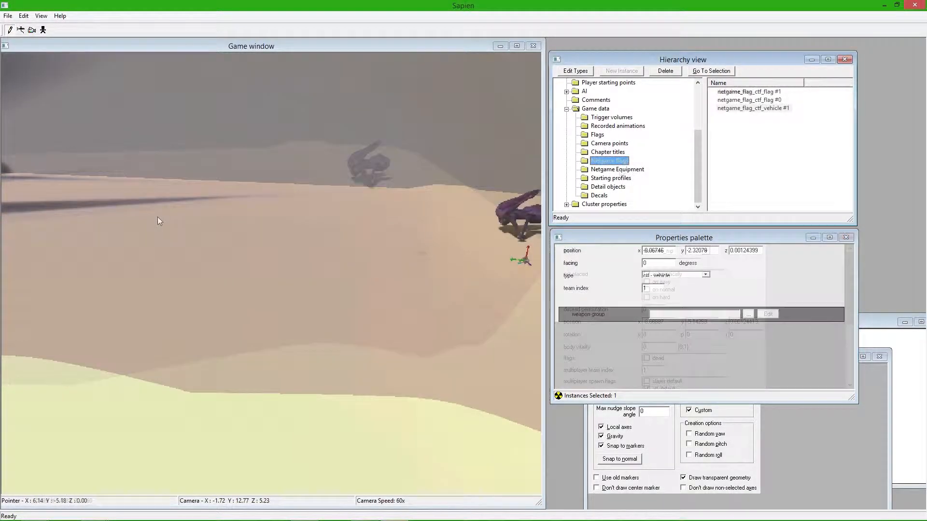
Place a netgame flag at about x 6.14, y -5.18, with type oddball - ball spawn and team index 0
click(158, 217)
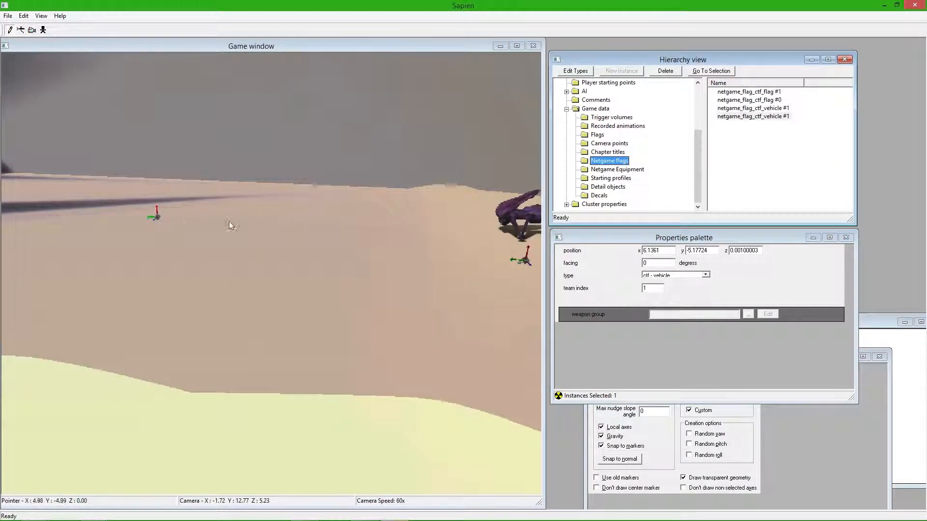
click(662, 276)
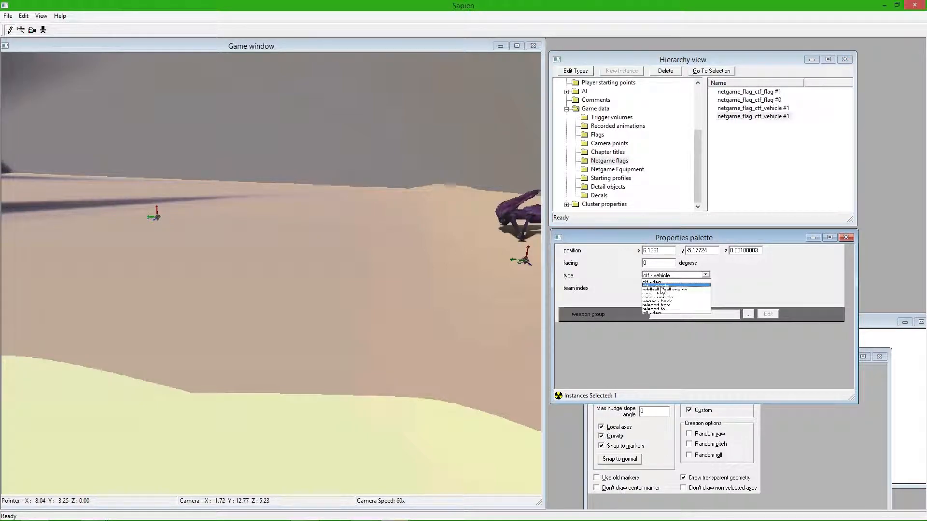
click(662, 291)
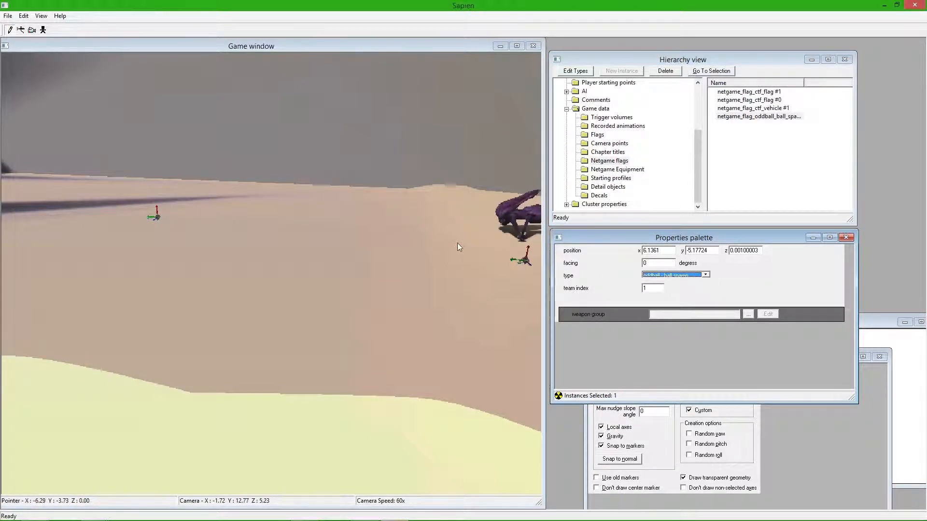
middle_drag(456, 242, 387, 244)
drag(661, 288, 622, 292)
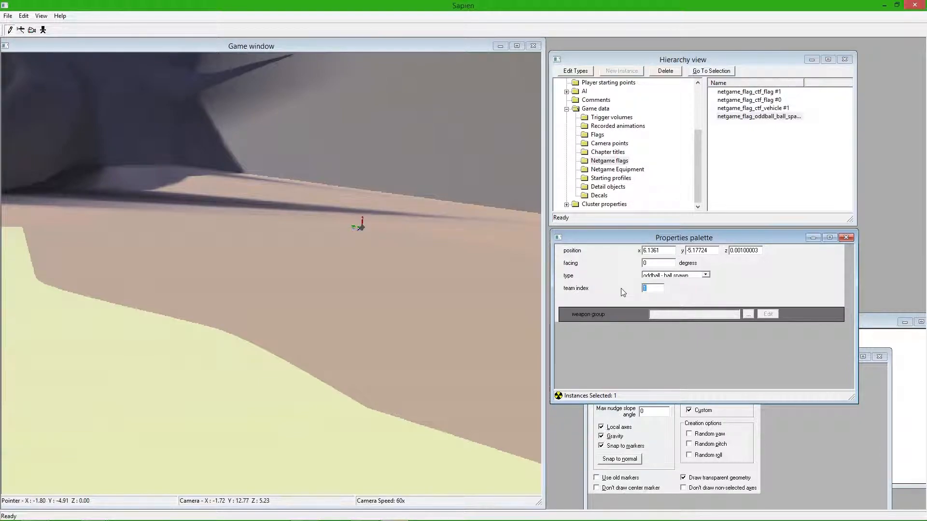
text(0)
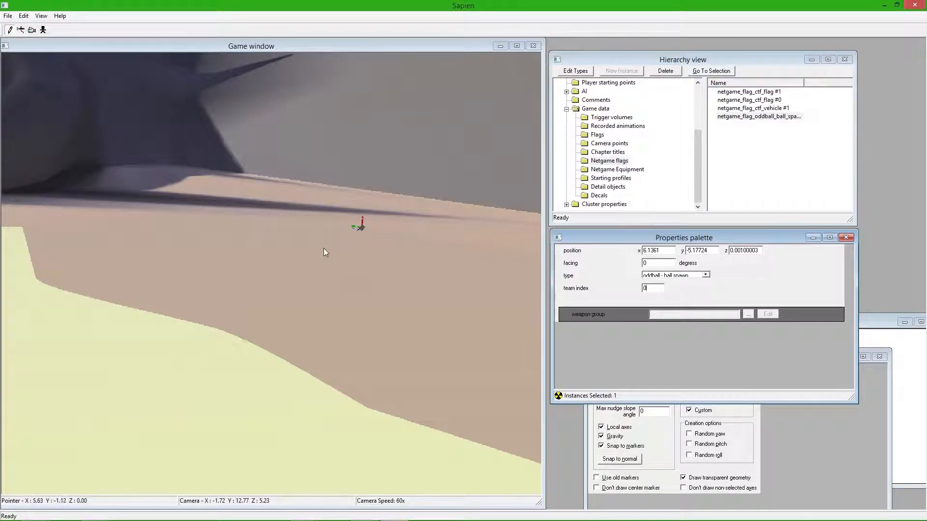
middle_drag(321, 247, 294, 256)
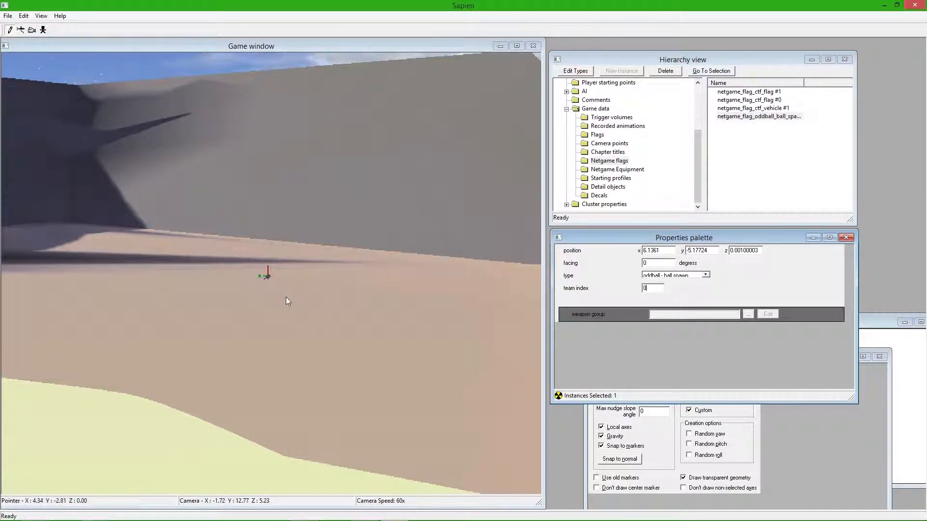
middle_drag(333, 295, 396, 286)
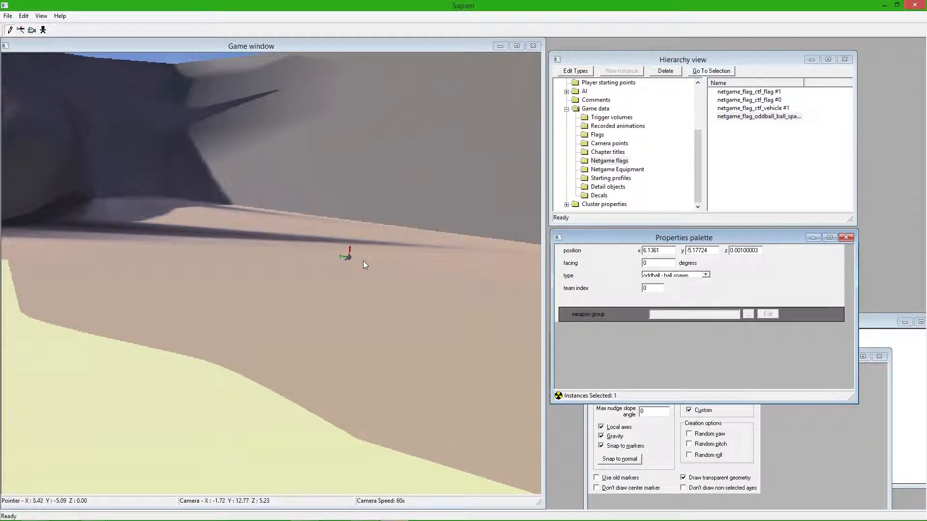
middle_drag(364, 261, 349, 243)
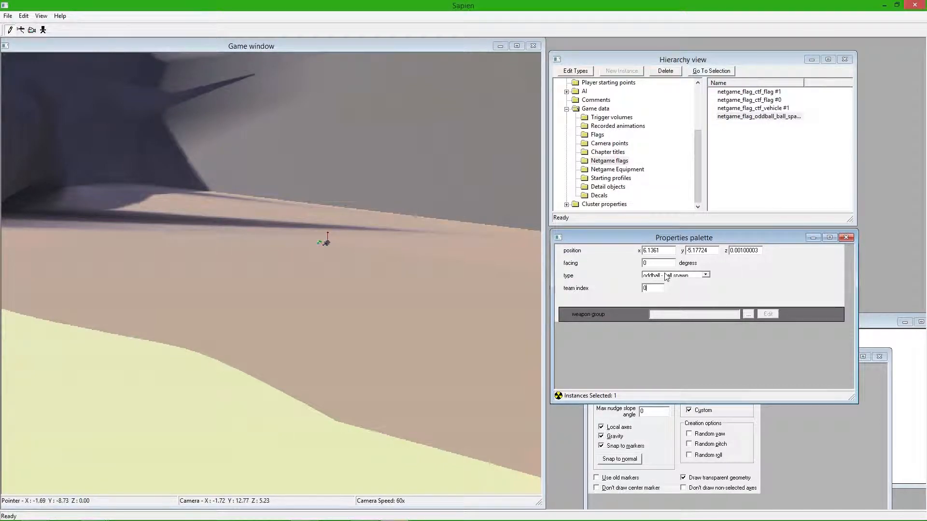
Place a race - vehicle netgame flag near the oddball spawn with team index 1, and move it to about x 4.01, y 1.79
right_click(281, 285)
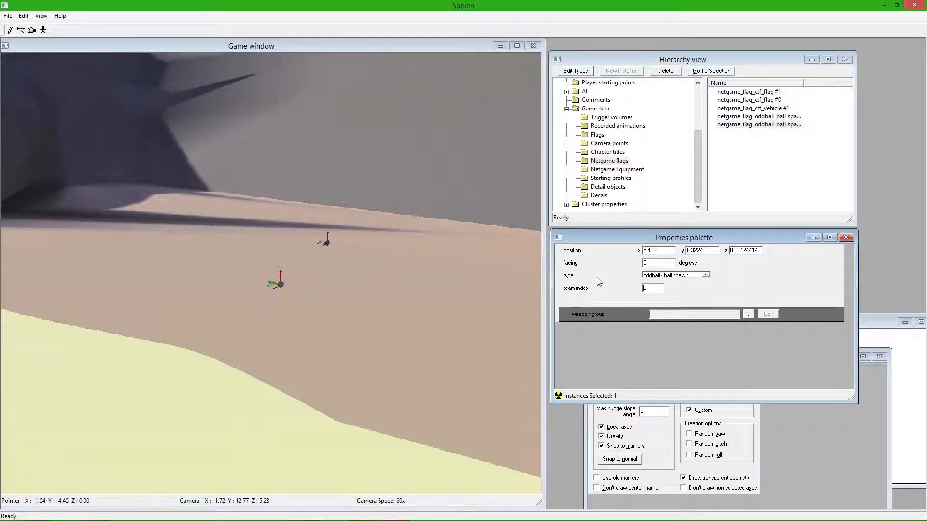
click(676, 275)
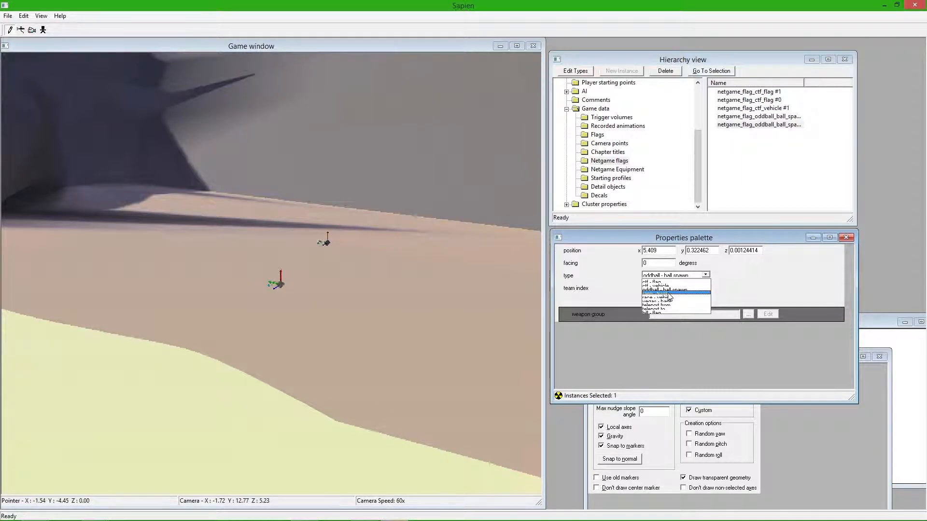
click(669, 298)
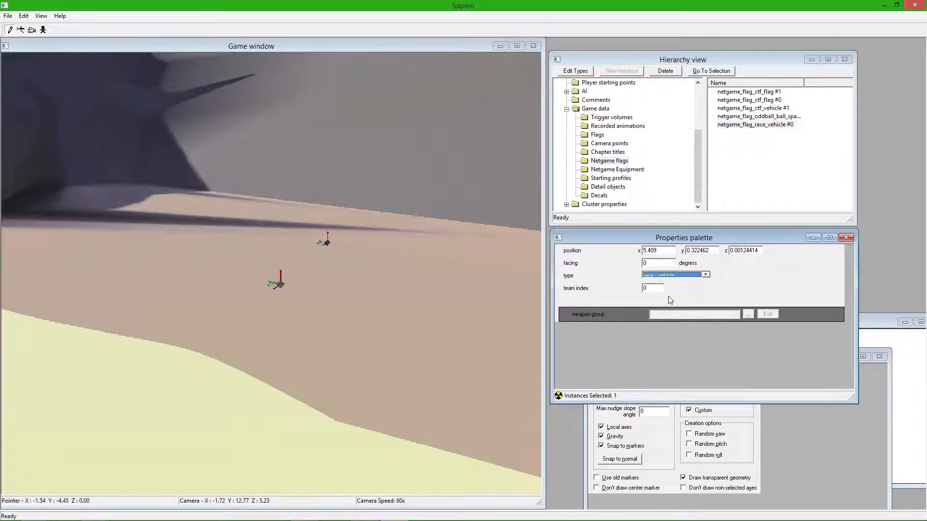
middle_drag(367, 285, 270, 276)
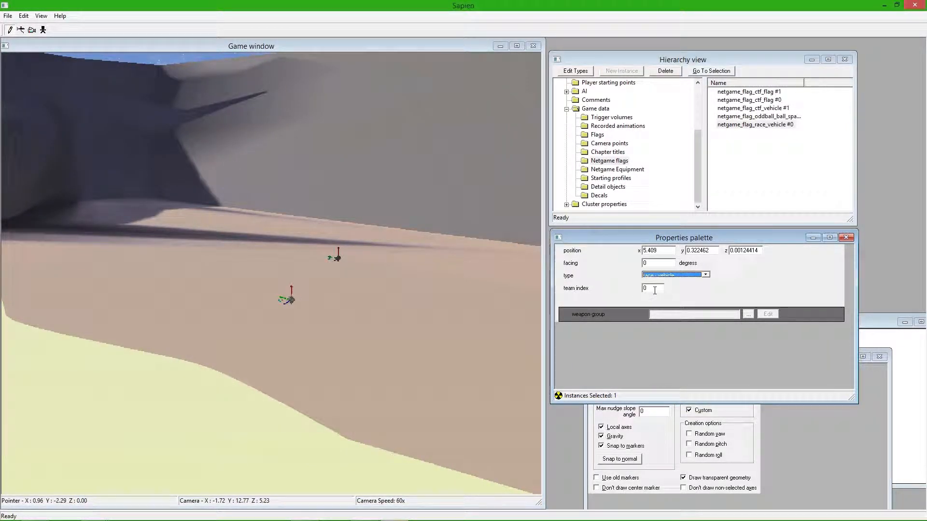
key(Tab)
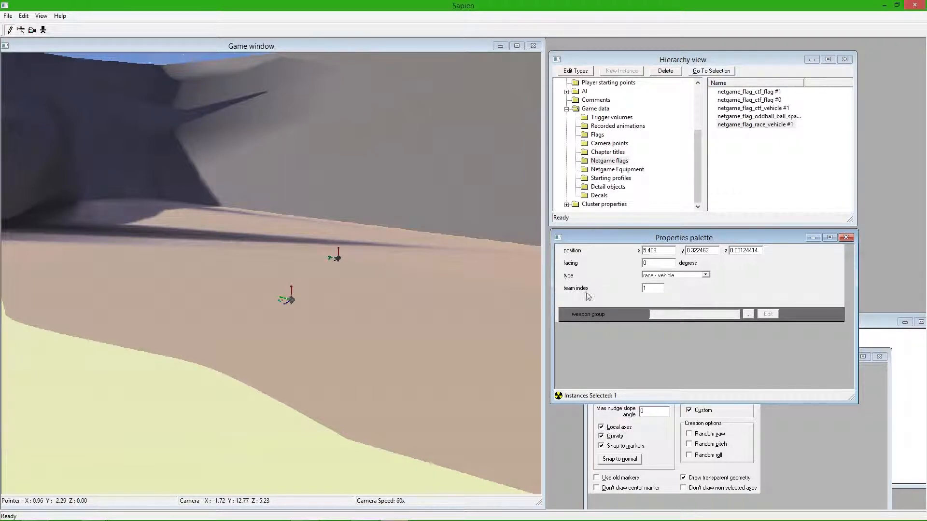
middle_drag(398, 285, 283, 290)
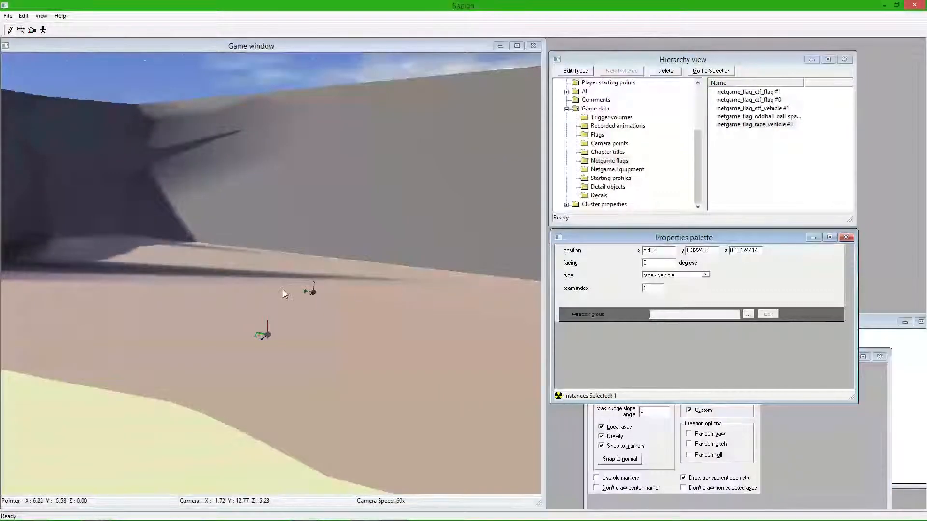
mouse_move(267, 335)
mouse_down()
mouse_move(342, 399)
mouse_move(337, 416)
mouse_up()
middle_drag(337, 416, 261, 432)
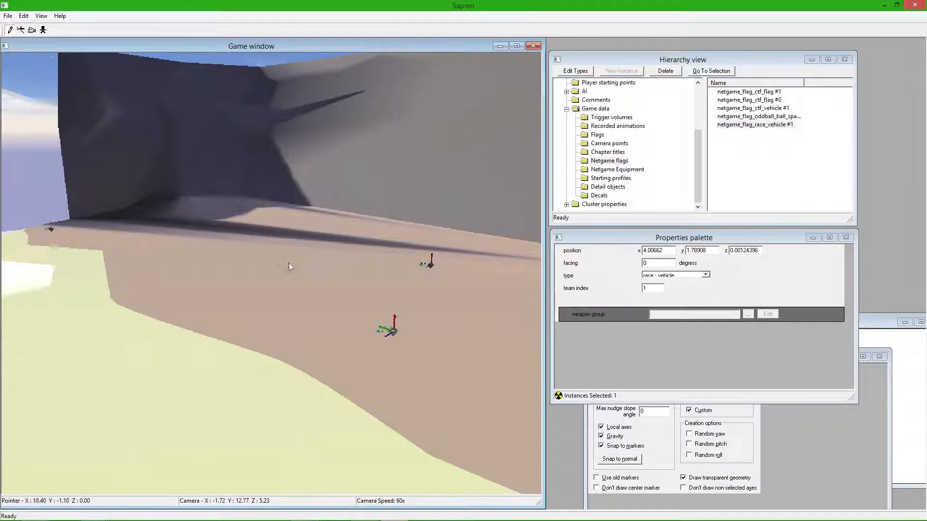
Place three more netgame flags across the sand and the grass, keeping the race - vehicle type and team index 1
middle_drag(222, 220, 169, 239)
right_click(395, 207)
right_click(251, 238)
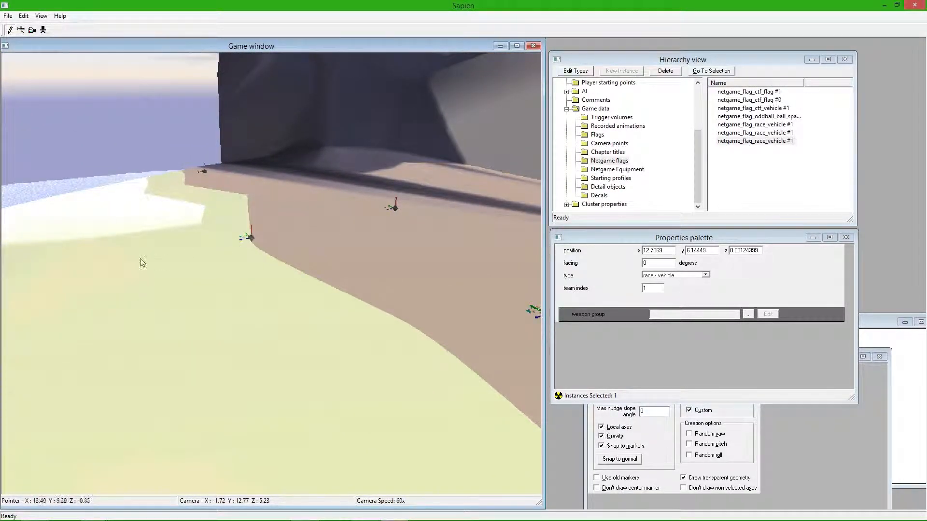
right_click(78, 298)
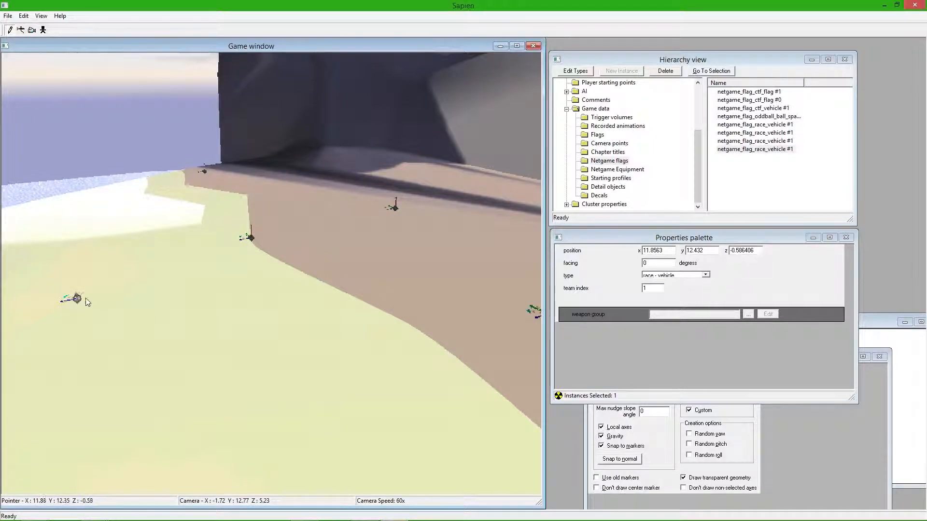
Change the type of the three newly placed netgame flags to race - track
click(764, 135)
click(676, 276)
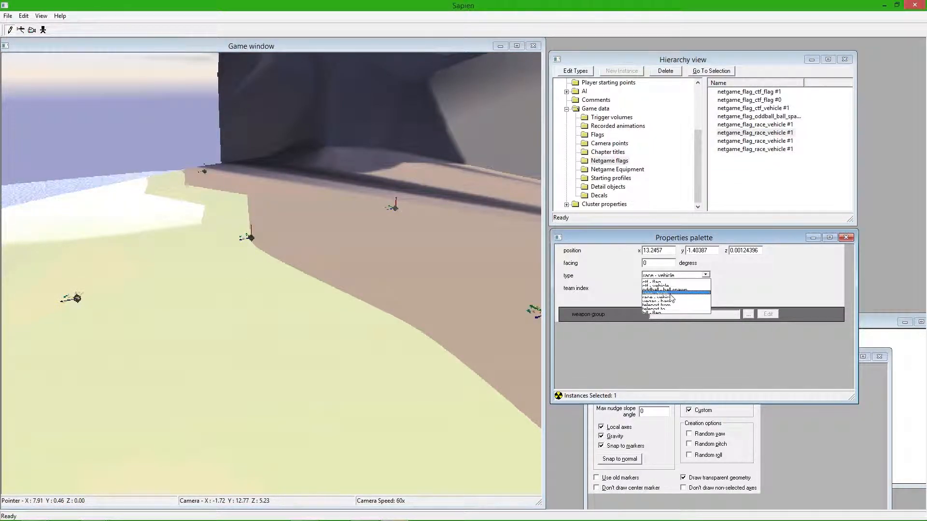
click(671, 294)
click(756, 141)
click(688, 274)
click(677, 294)
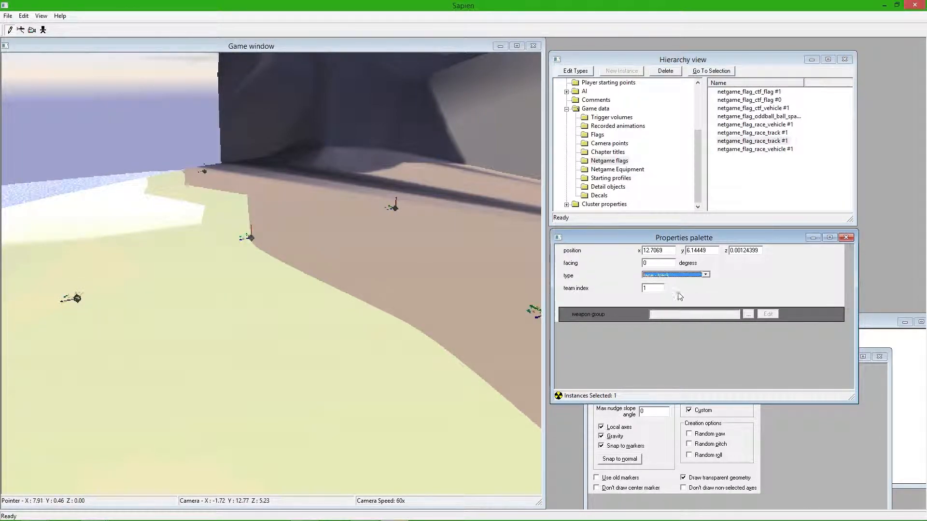
click(746, 149)
click(683, 274)
click(681, 293)
Move the first race track flag to about x 13.85, y -1.74 and set its team index to 0
click(394, 207)
drag(395, 221, 469, 235)
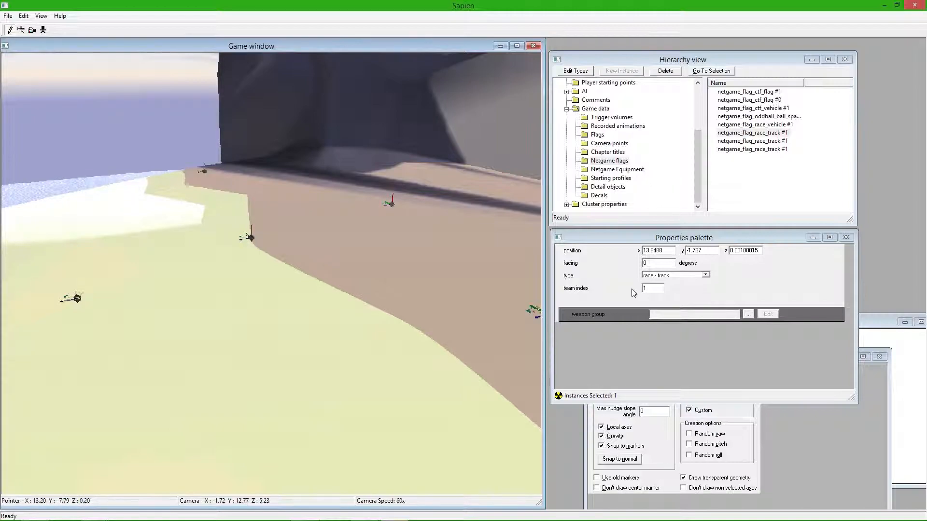
double_click(653, 288)
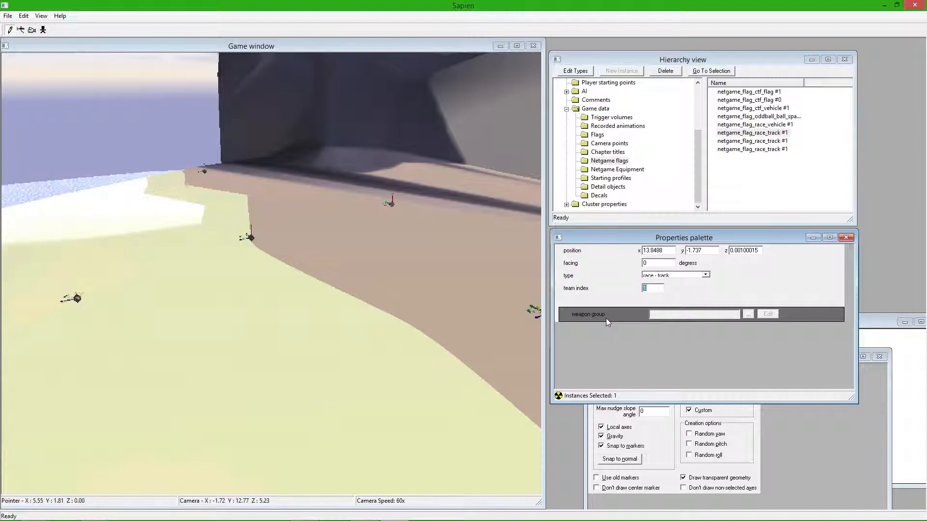
text(0)
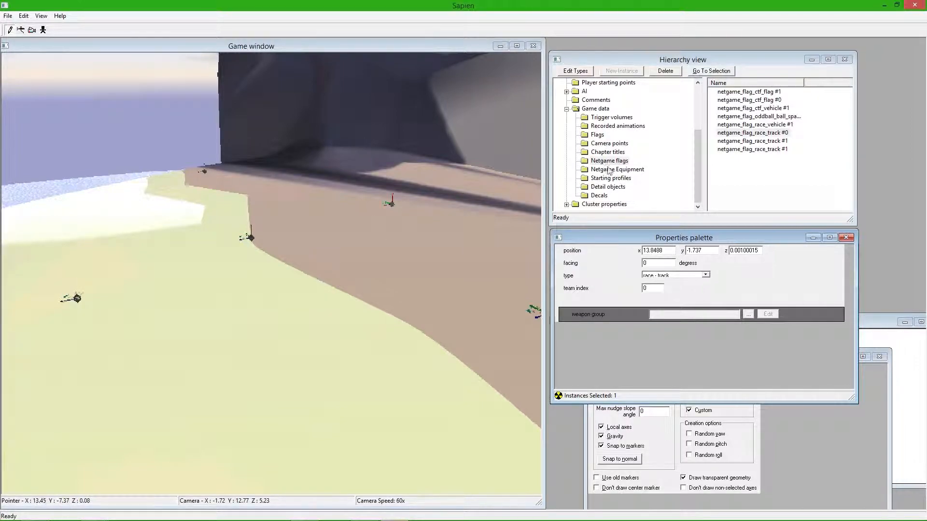
Check the second race track flag and set the third one's team index to 2
click(750, 141)
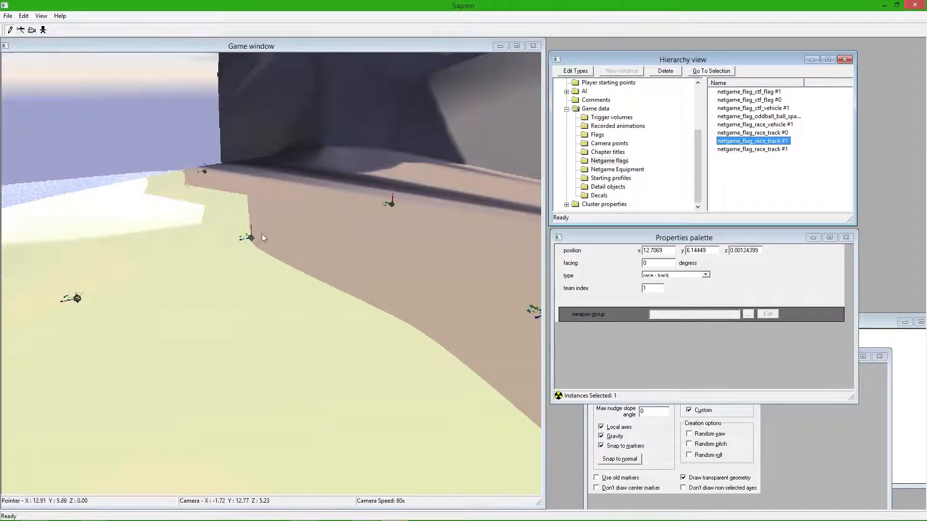
click(773, 150)
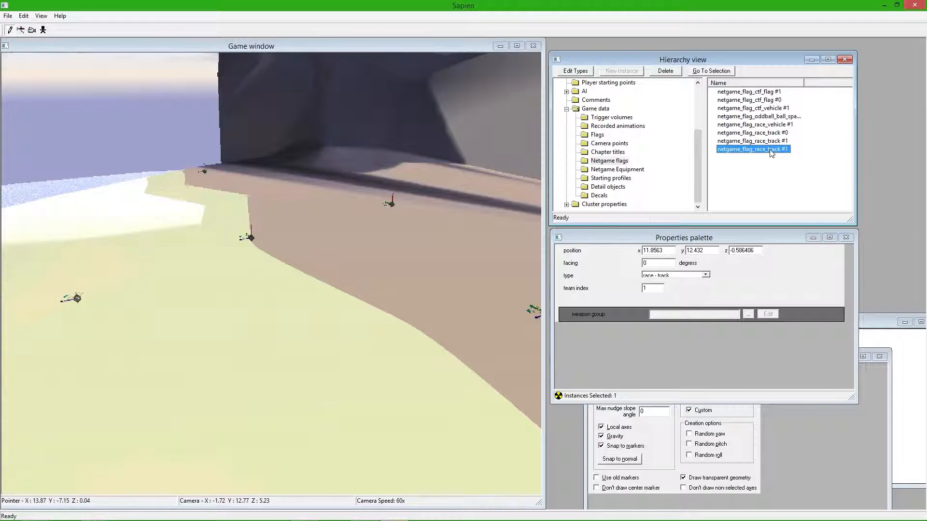
click(630, 290)
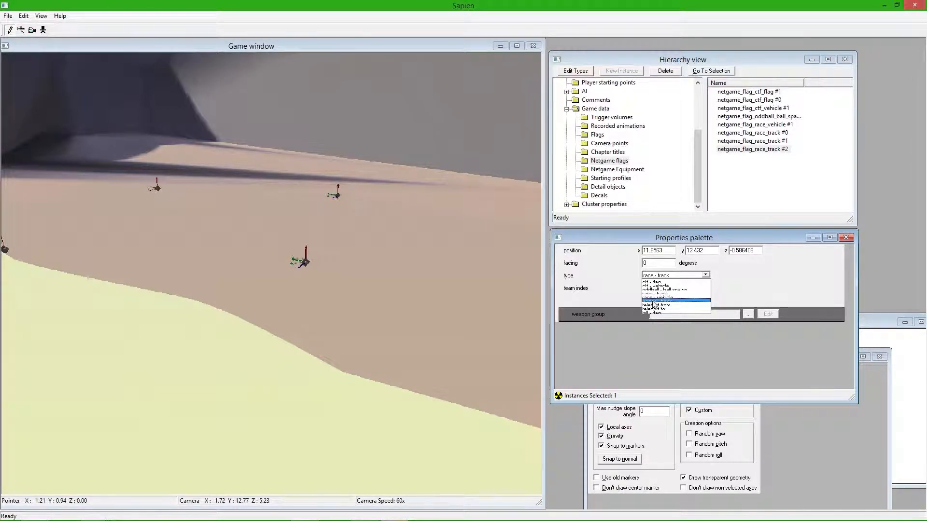
Change the last netgame flag in the list to type hill - flag with team index 0
click(656, 312)
middle_drag(416, 256, 451, 263)
drag(651, 288, 602, 288)
text(0)
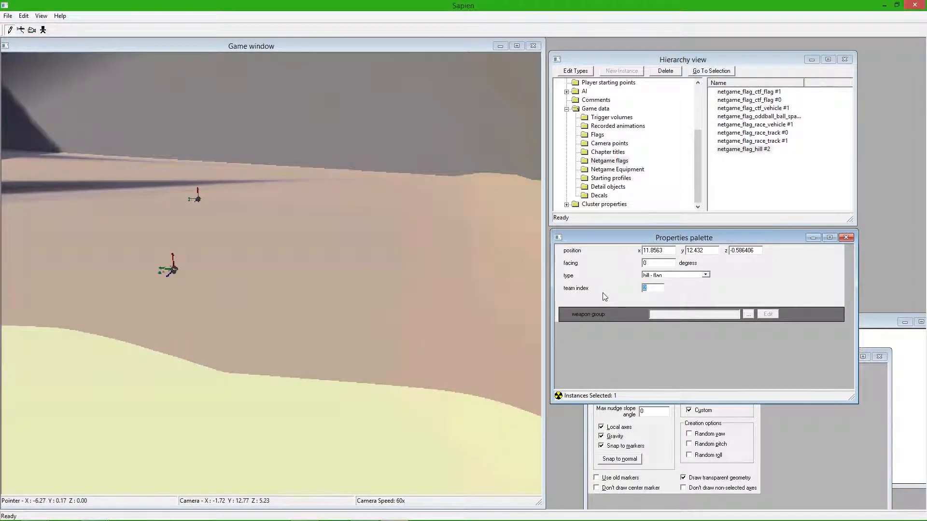
middle_drag(401, 262, 366, 260)
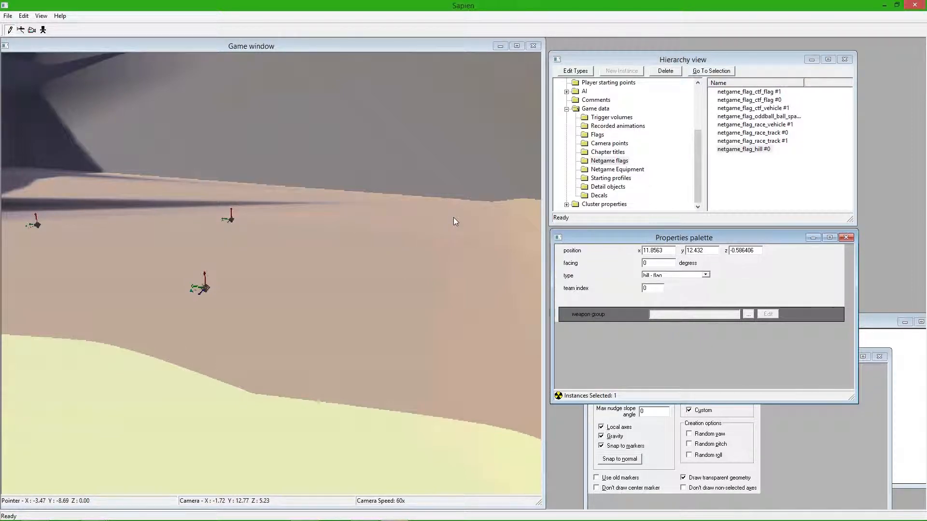
Place two more hill flags at about x -3.75, y -8.12 and x 10.62, y -1.11, setting the second one's team index to 1
middle_drag(453, 217, 445, 210)
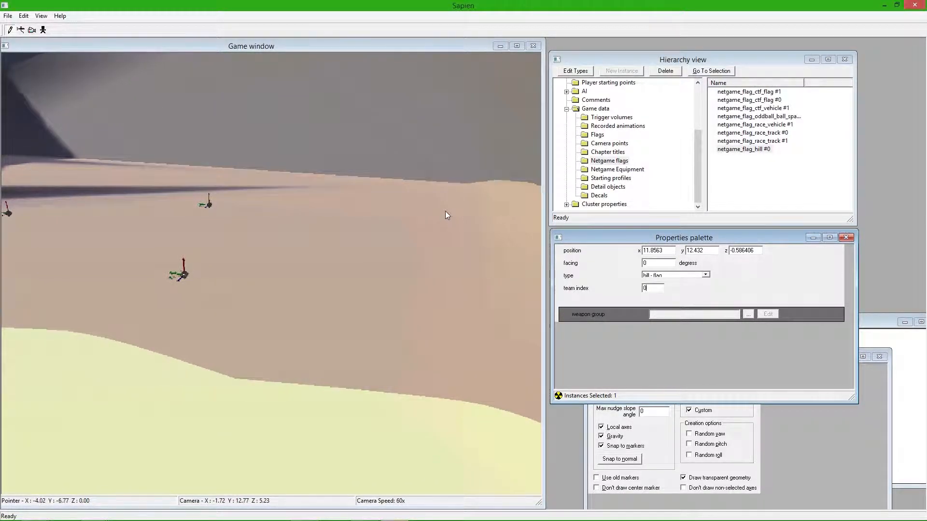
right_click(437, 204)
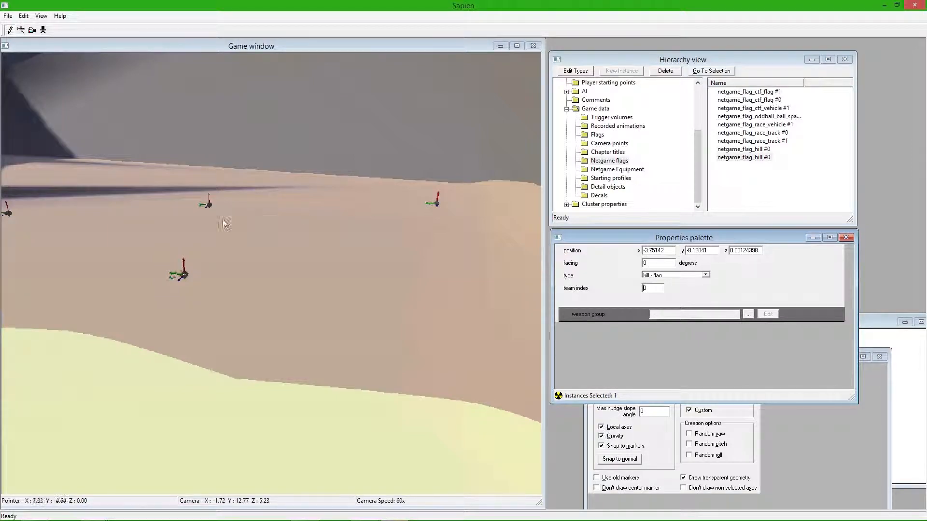
right_click(62, 225)
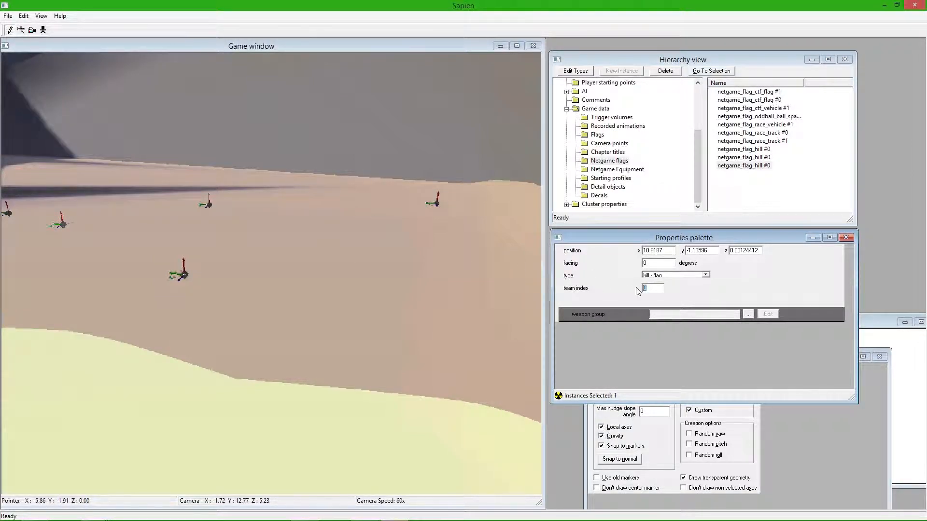
text(1)
Place another hill flag at about x 2.36, y 10.52 and set its team index to 2
middle_drag(325, 290, 245, 369)
right_click(245, 369)
drag(657, 288, 626, 290)
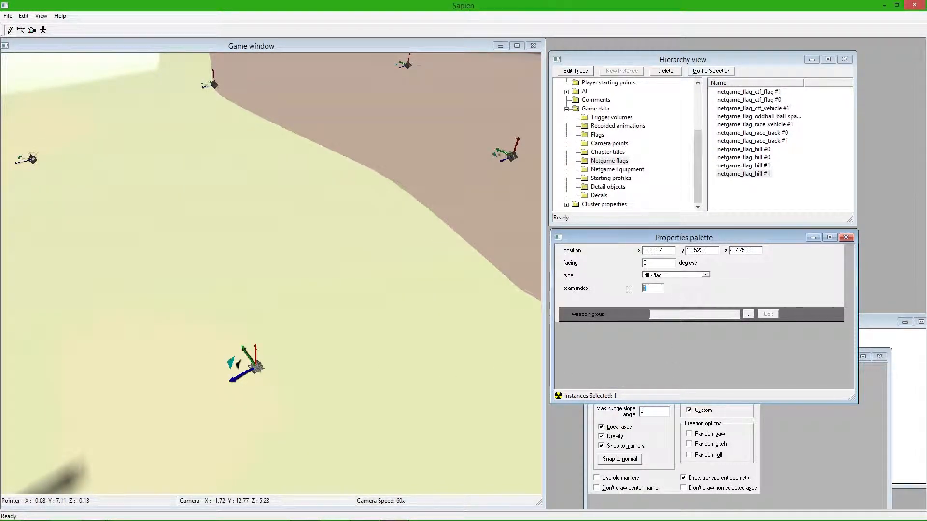
text(2)
Look over the placed hill flags in the map and check the properties of the netgame equipment entry
middle_drag(432, 283, 587, 160)
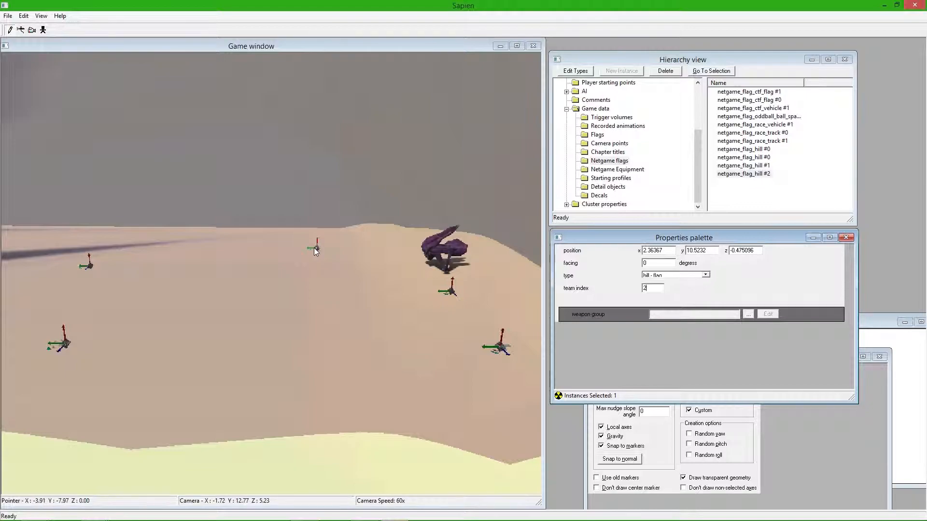
mouse_move(331, 254)
middle_down()
mouse_move(314, 298)
mouse_move(332, 250)
mouse_move(193, 258)
mouse_move(309, 258)
mouse_move(357, 246)
mouse_move(430, 253)
mouse_move(327, 254)
middle_up()
click(622, 179)
click(616, 167)
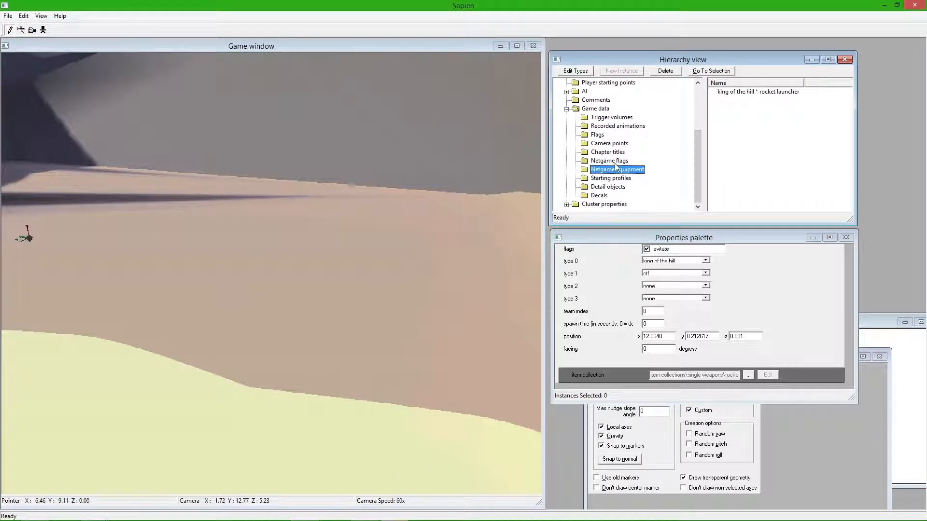
Find the banshee in the map and examine its vehicle properties, including the multiplayer team index and spawn flags
click(566, 110)
middle_drag(352, 234, 259, 111)
middle_drag(271, 274, 421, 306)
click(354, 219)
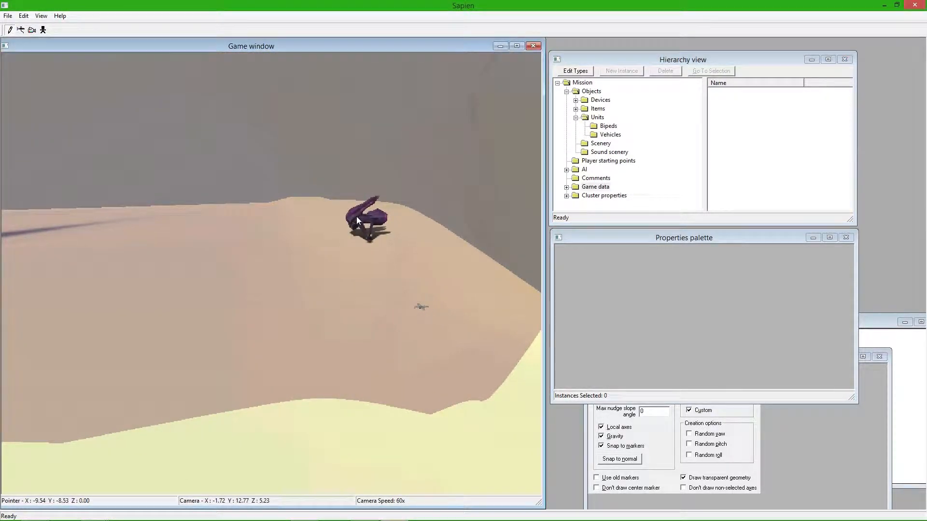
click(609, 135)
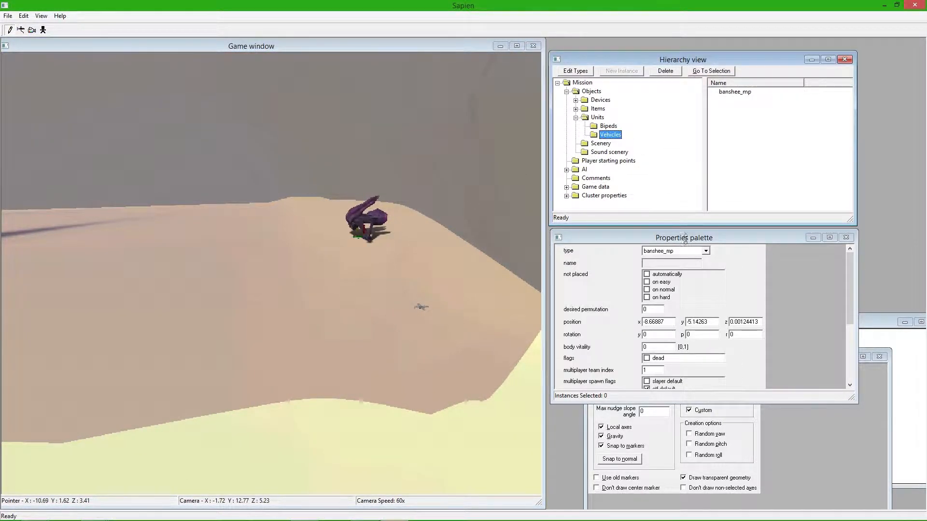
mouse_move(849, 277)
mouse_down()
mouse_move(850, 342)
mouse_move(847, 264)
mouse_up()
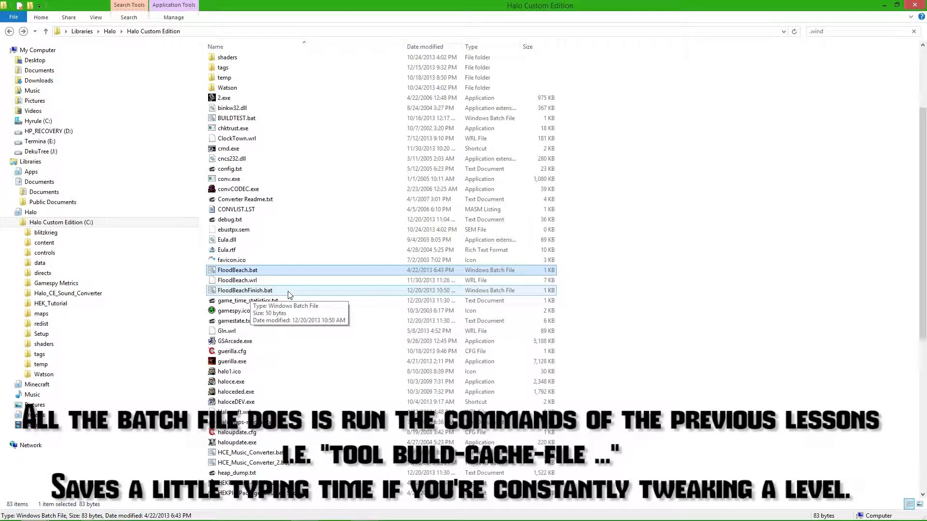
Switch to the Halo Custom Edition folder in File Explorer and run FloodBeachFinish.bat to build the map's cache file
double_click(290, 292)
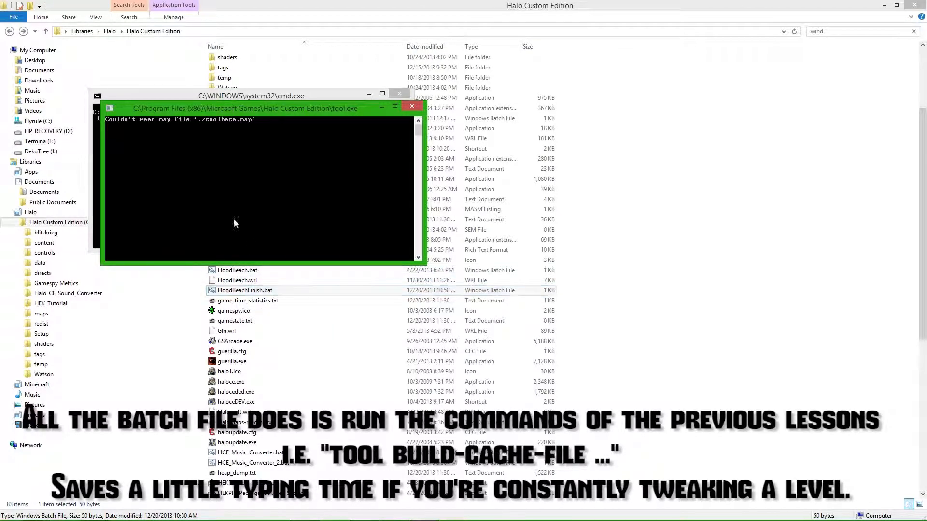